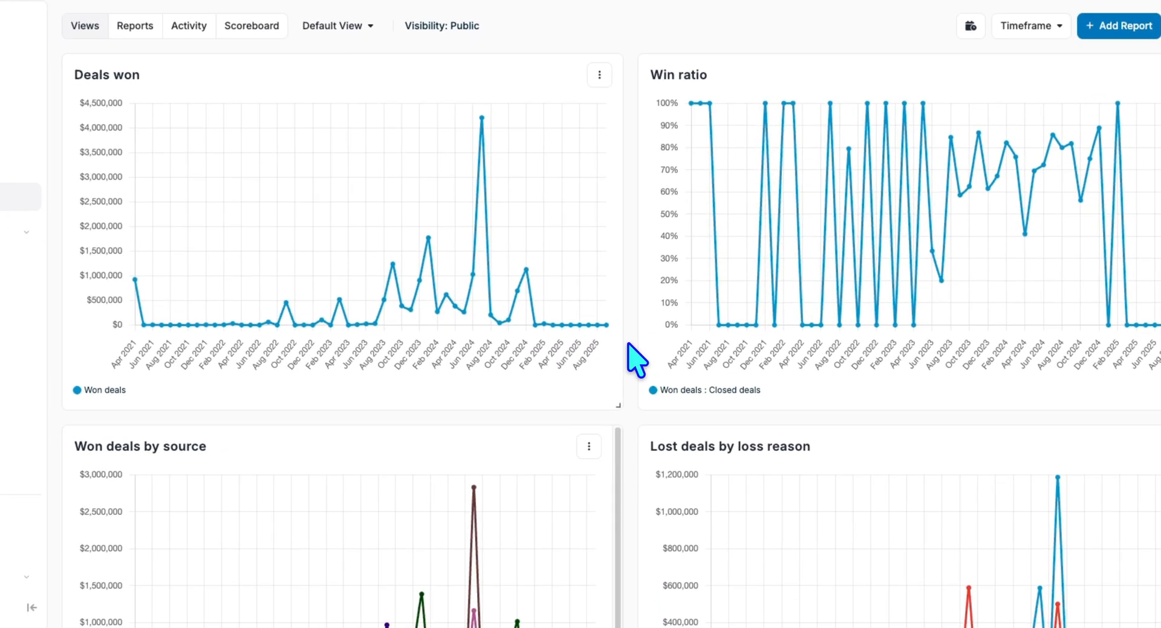
- Widen the Won deals by source chart to full width and move it above Deals won and Win ratio
{"action": "scroll", "coordinate": [635, 360], "scroll_direction": "down", "scroll_amount": 2}
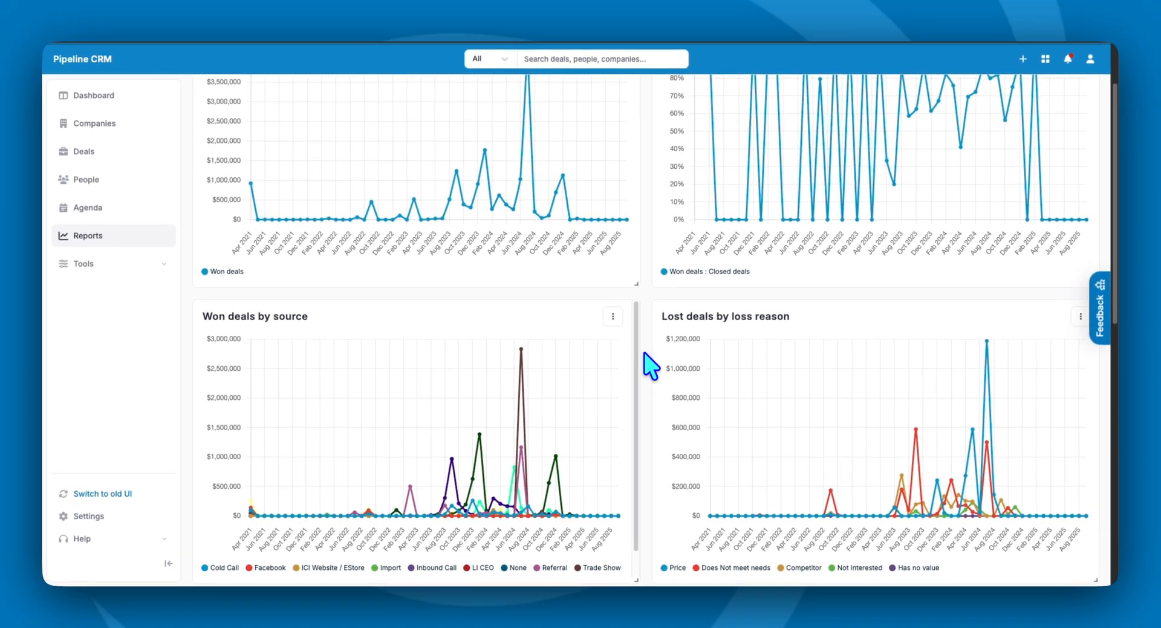
{"action": "left_click_drag", "start_coordinate": [636, 579], "coordinate": [646, 622]}
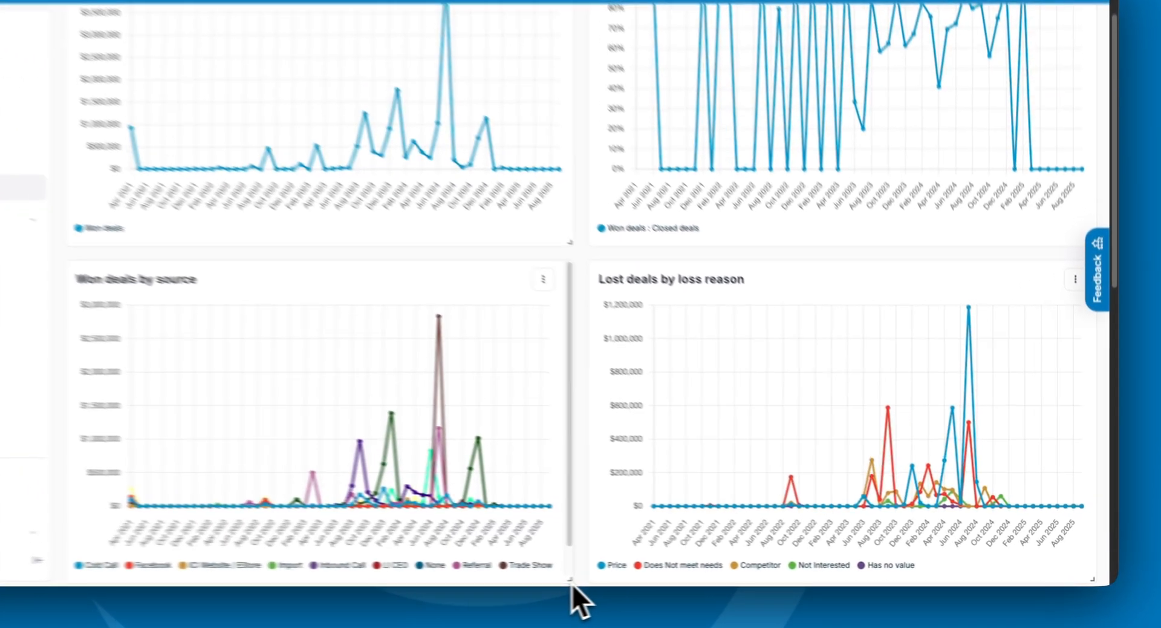
{"action": "left_click_drag", "start_coordinate": [533, 576], "coordinate": [1079, 458]}
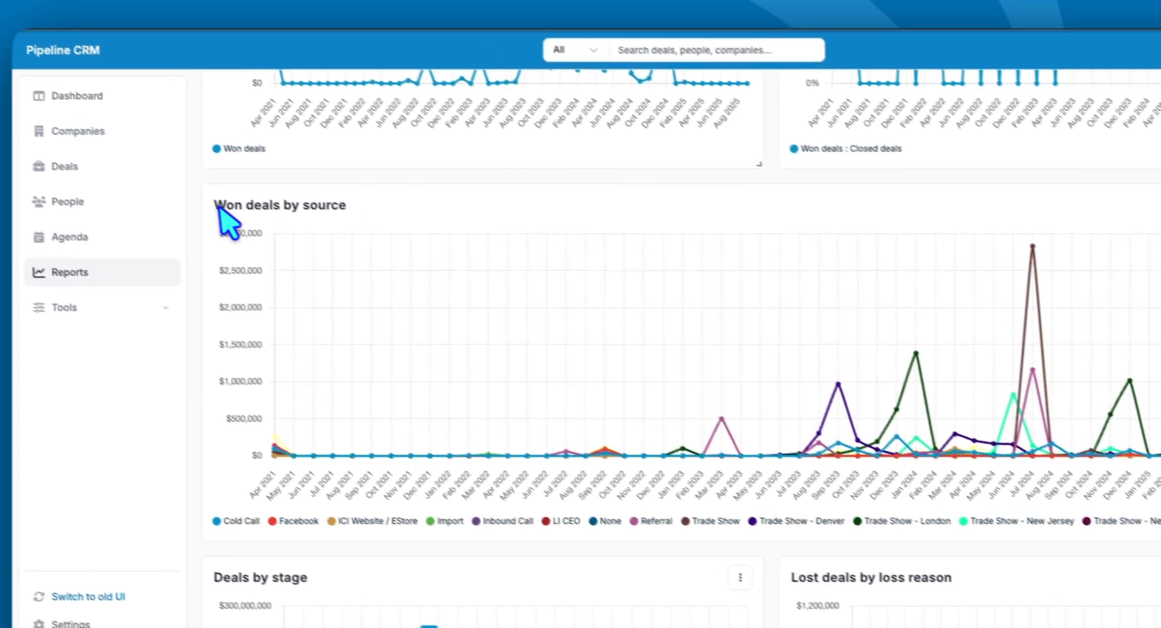
{"action": "left_click_drag", "start_coordinate": [216, 207], "coordinate": [238, 158]}
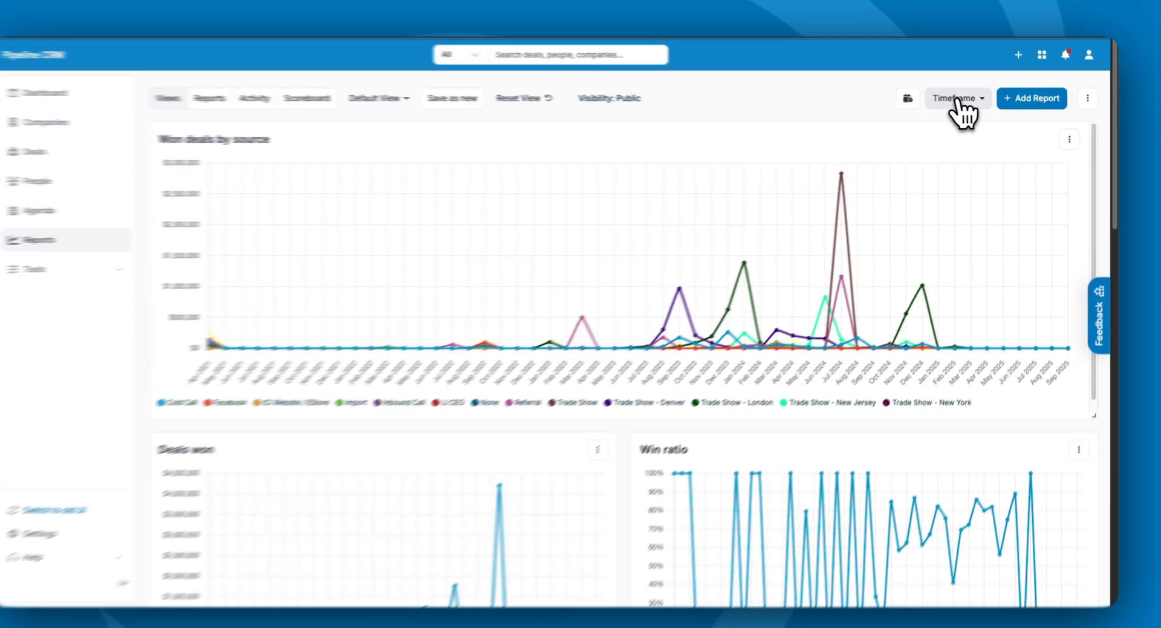
- Try This quarter and Last 12 months, then set the view timeframe to Any time
{"action": "left_click", "coordinate": [957, 101]}
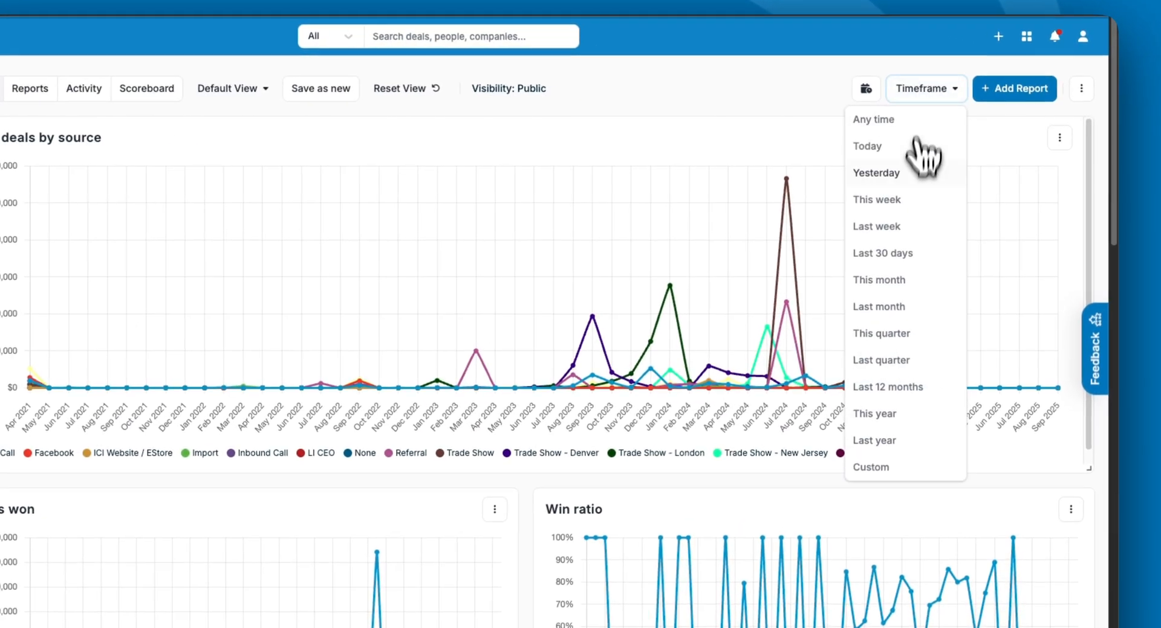
{"action": "left_click", "coordinate": [911, 337]}
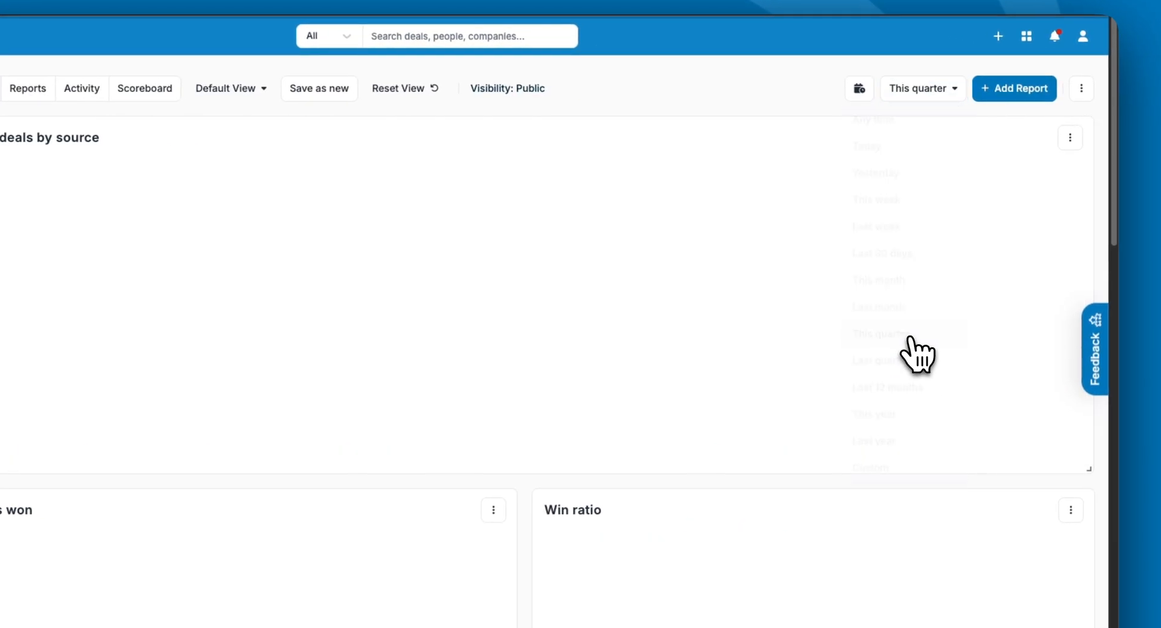
{"action": "left_click", "coordinate": [923, 88]}
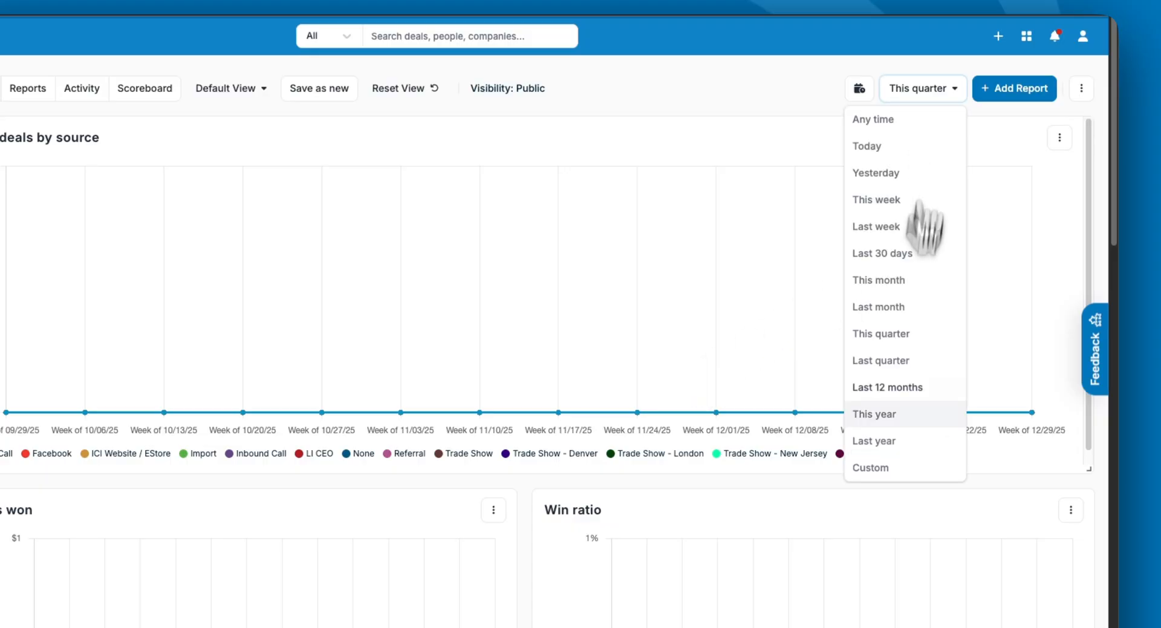
{"action": "left_click", "coordinate": [892, 387]}
{"action": "left_click", "coordinate": [913, 89]}
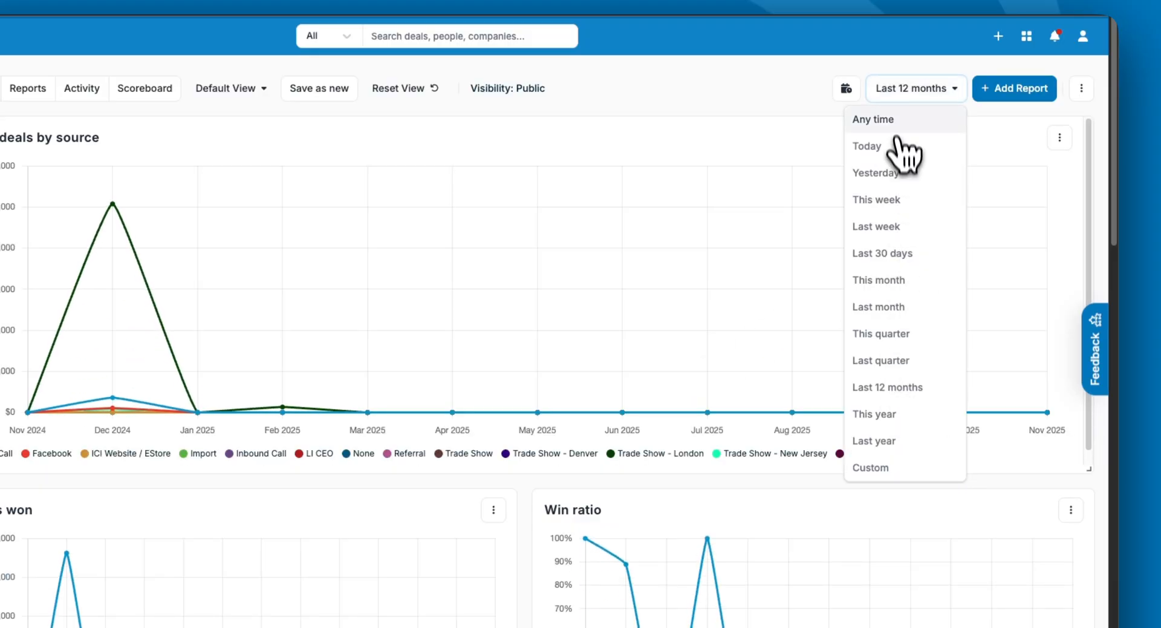
{"action": "left_click", "coordinate": [895, 125]}
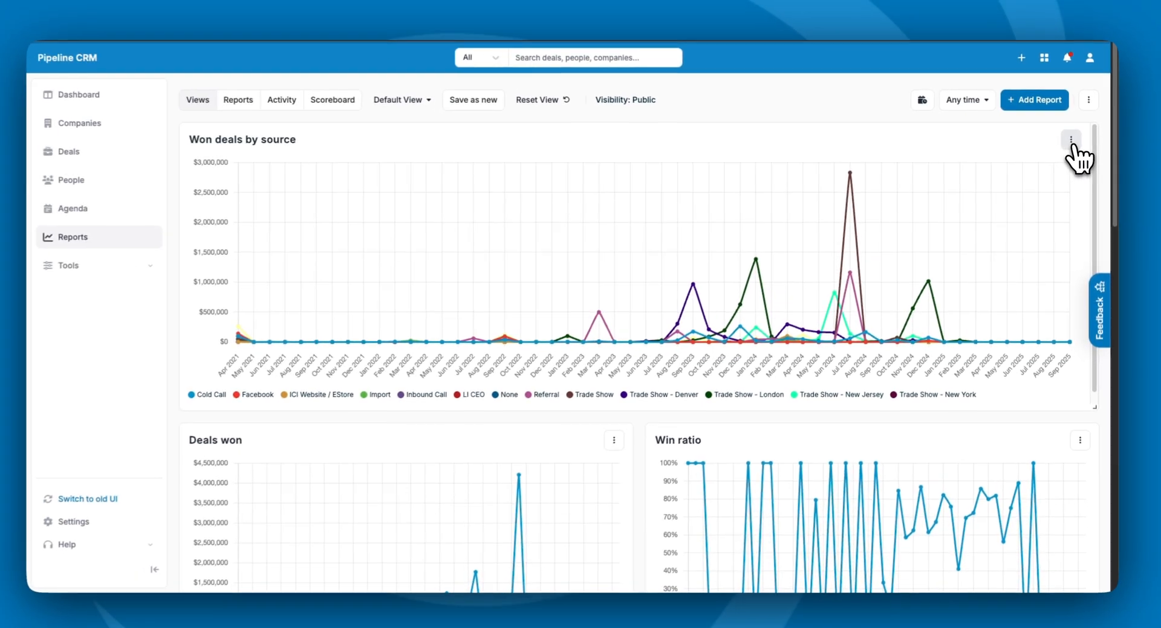
{"action": "left_click", "coordinate": [1071, 141]}
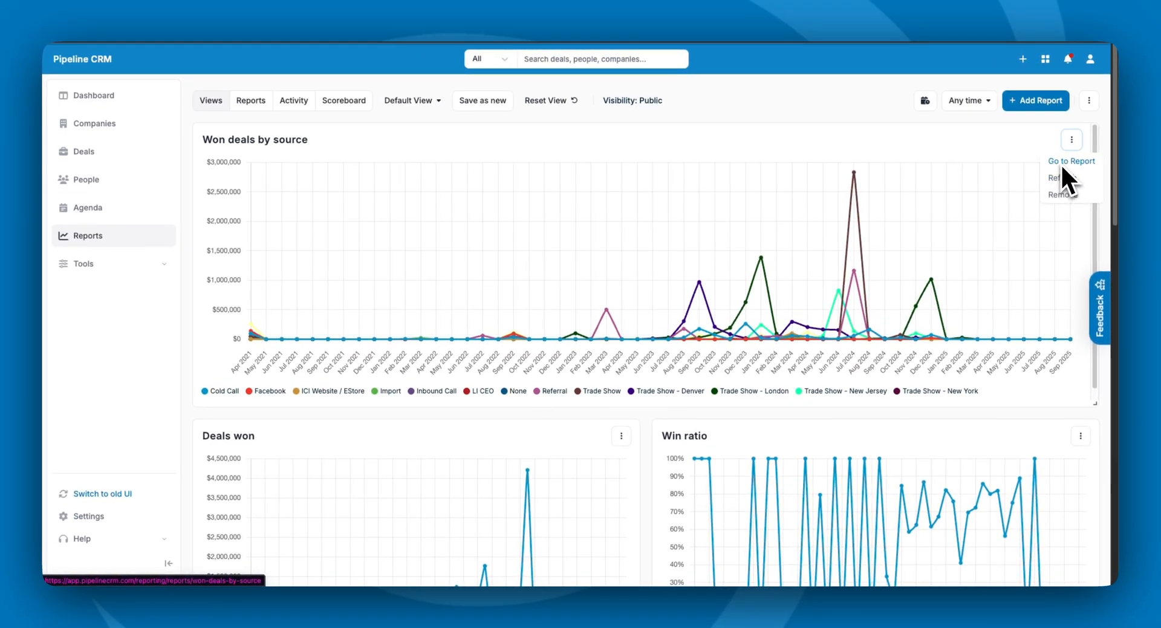
{"action": "left_click", "coordinate": [786, 134]}
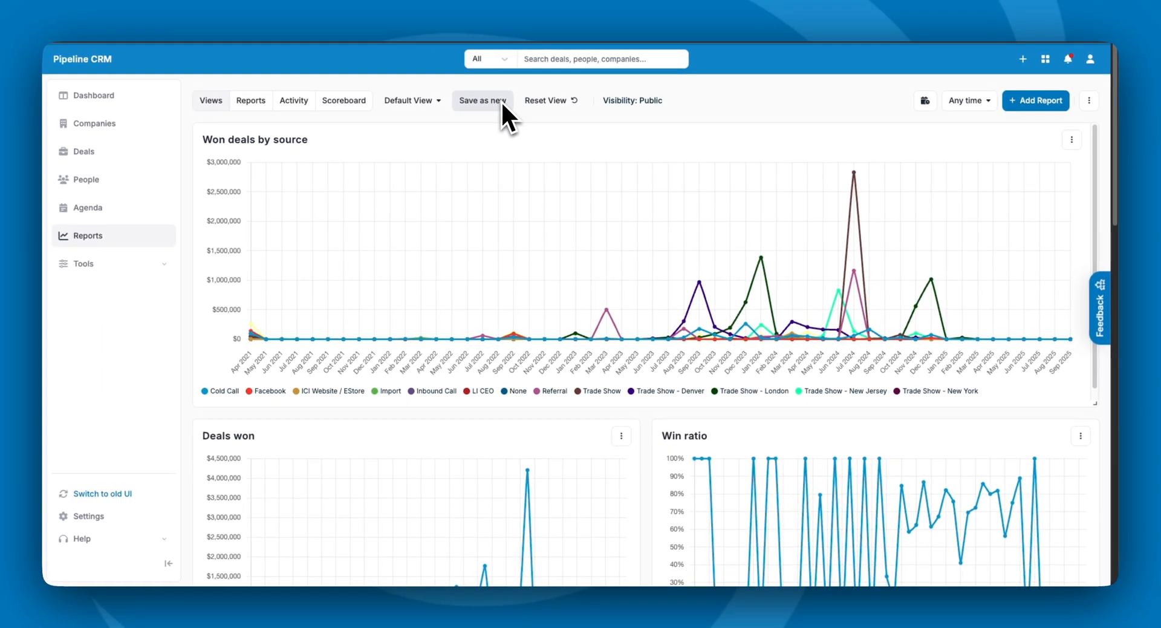
- Add the Project Team Stages report and save the view as the private view New View
{"action": "left_click", "coordinate": [1024, 105]}
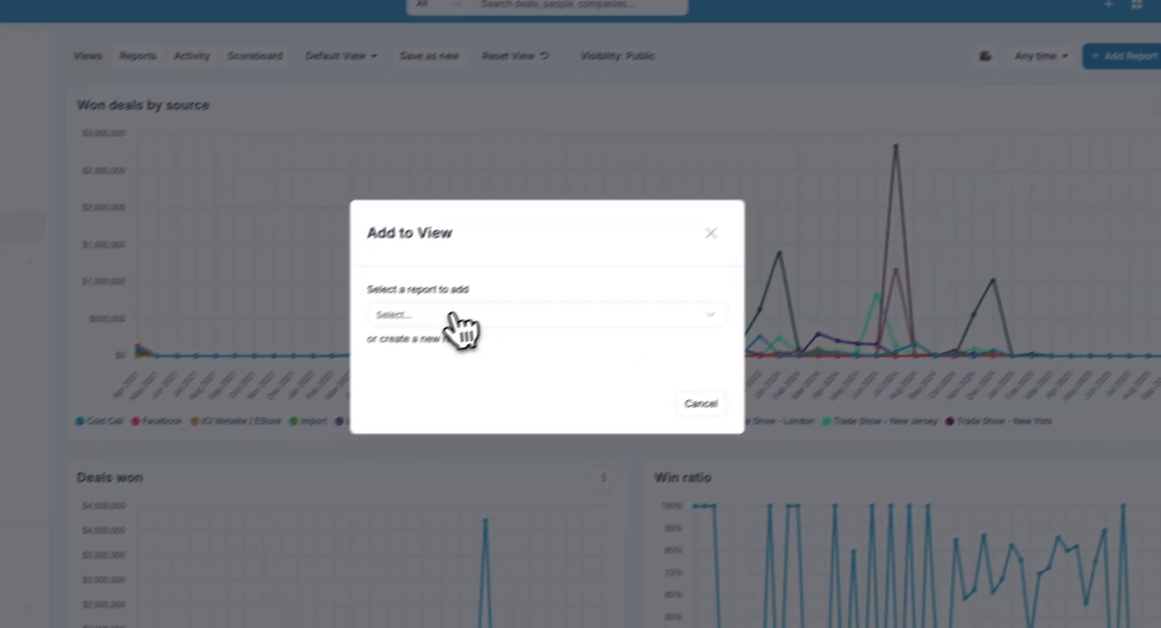
{"action": "left_click", "coordinate": [351, 370]}
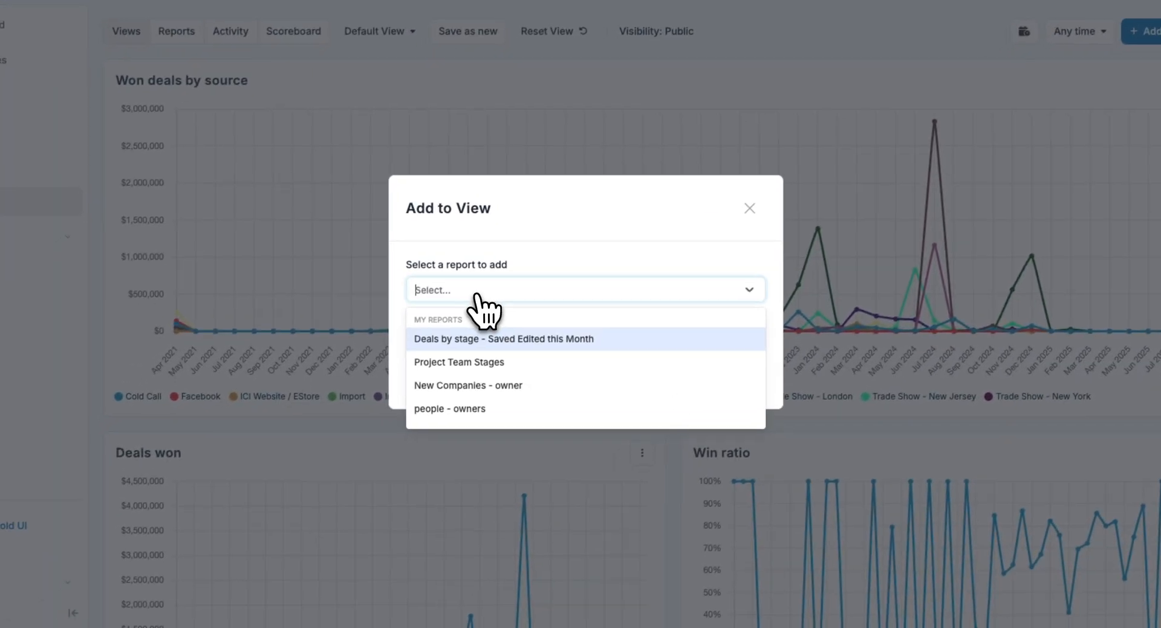
{"action": "left_click", "coordinate": [474, 363]}
{"action": "scroll", "coordinate": [677, 456], "scroll_direction": "down", "scroll_amount": 20}
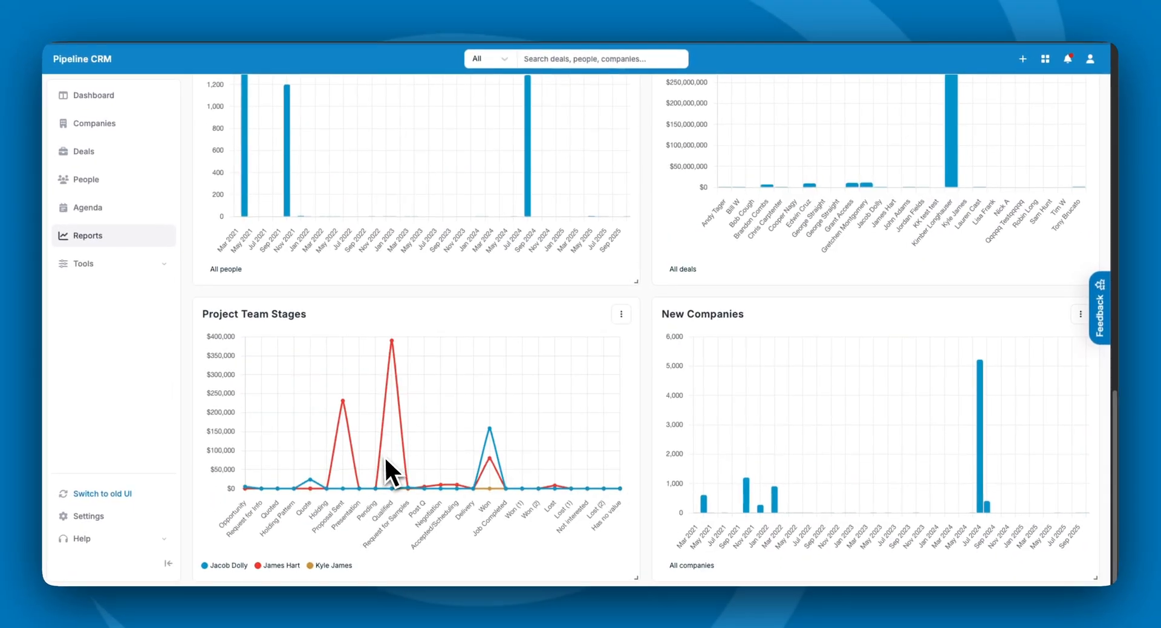
{"action": "scroll", "coordinate": [641, 376], "scroll_direction": "up", "scroll_amount": 20}
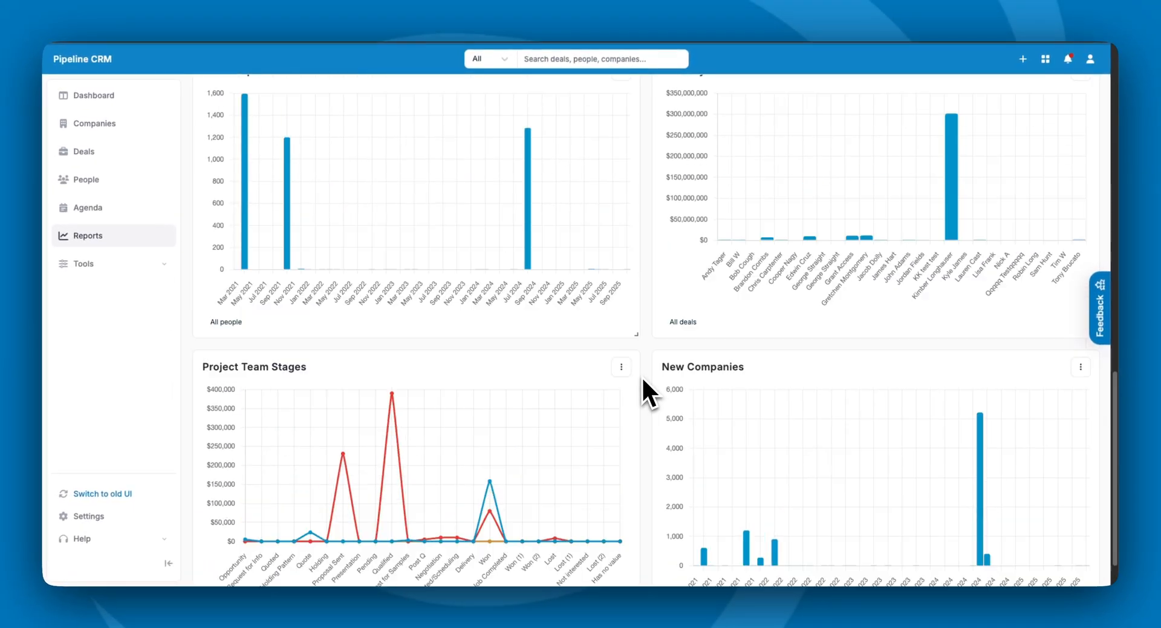
{"action": "left_click", "coordinate": [417, 90]}
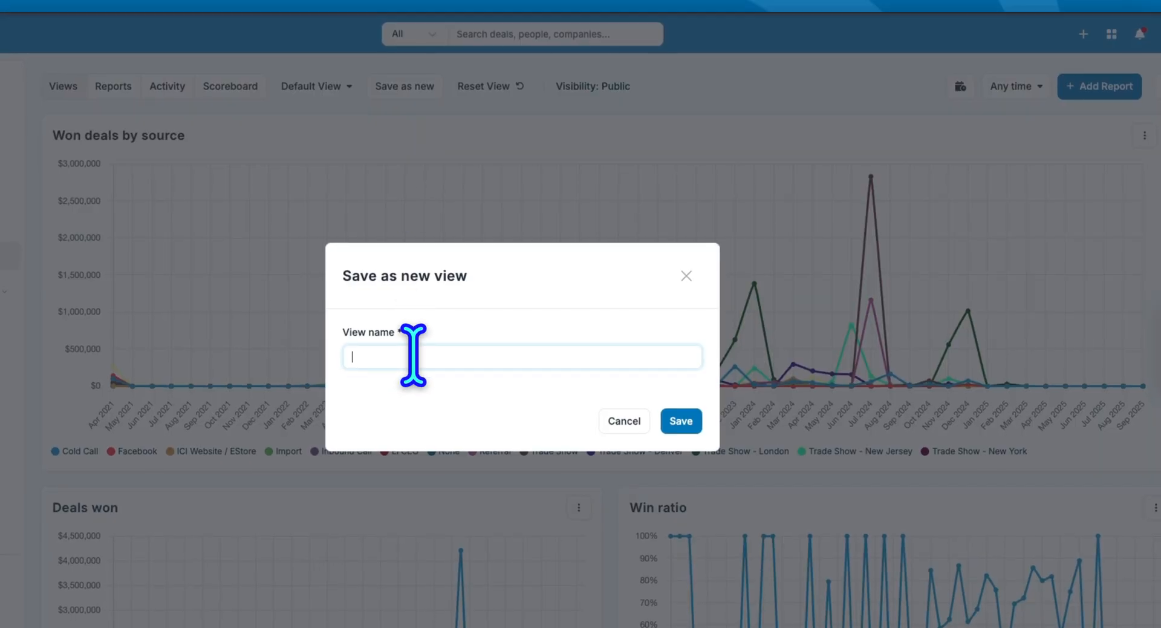
{"action": "left_click", "coordinate": [681, 421]}
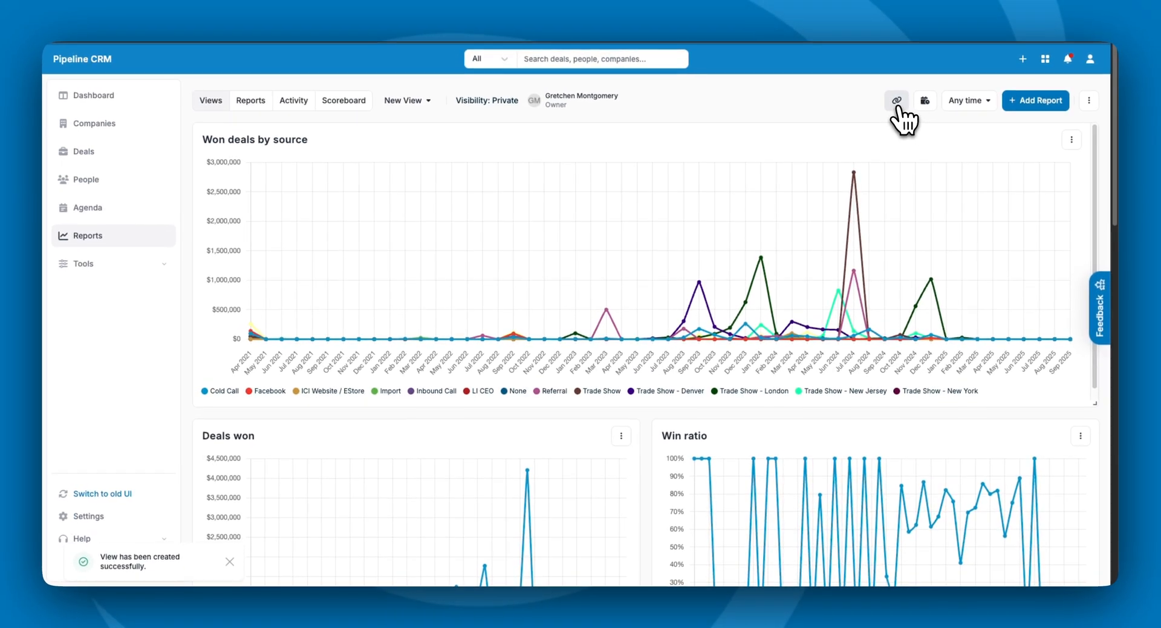
- Add New View to the home dashboard as a saved-view widget
{"action": "left_click", "coordinate": [130, 98]}
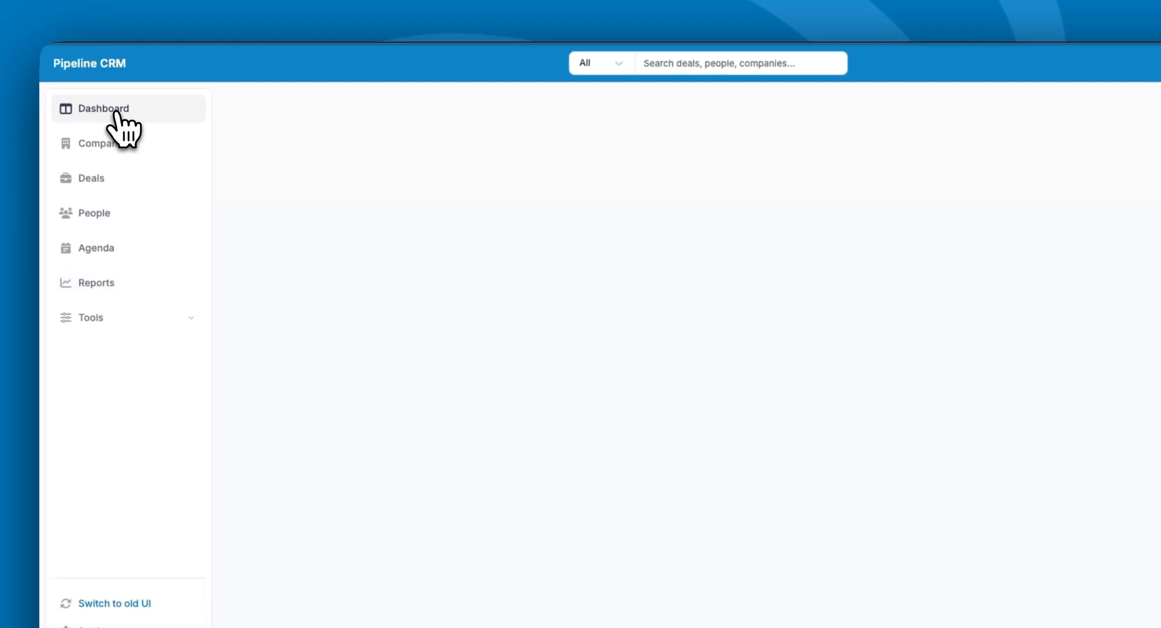
{"action": "left_click", "coordinate": [1030, 102]}
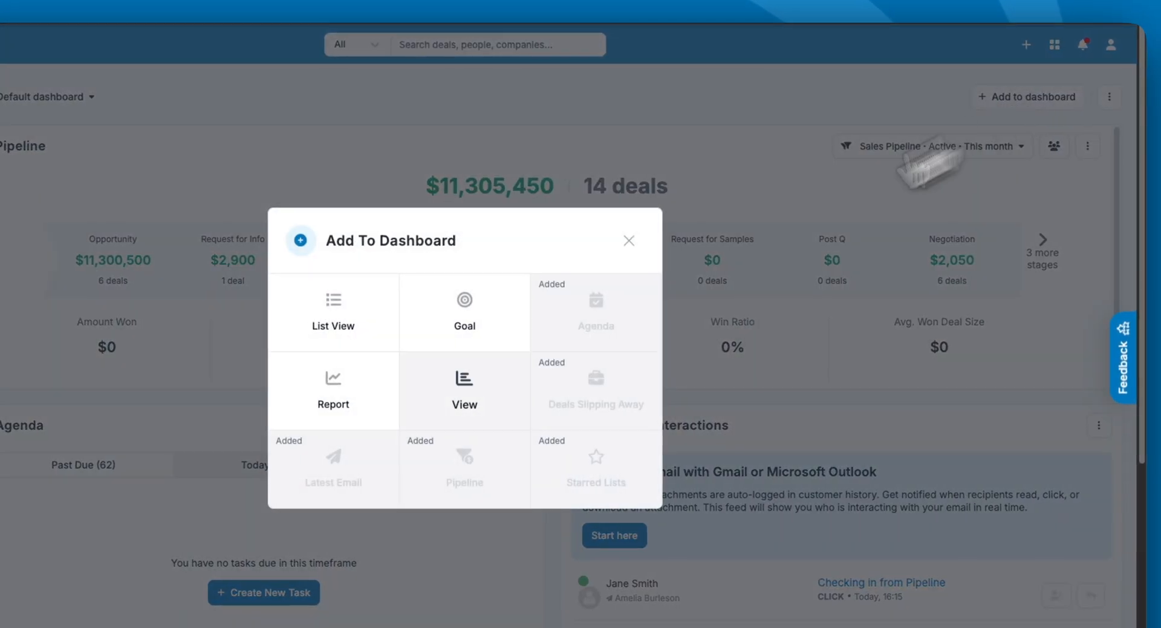
{"action": "left_click", "coordinate": [518, 376]}
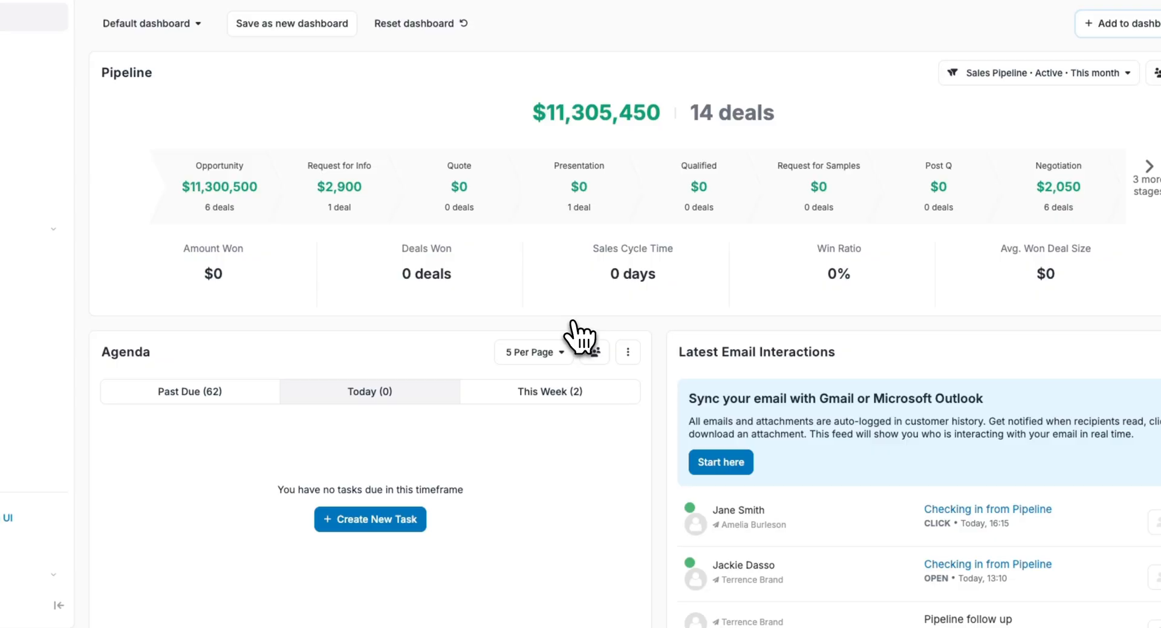
{"action": "scroll", "coordinate": [670, 397], "scroll_direction": "down", "scroll_amount": 10}
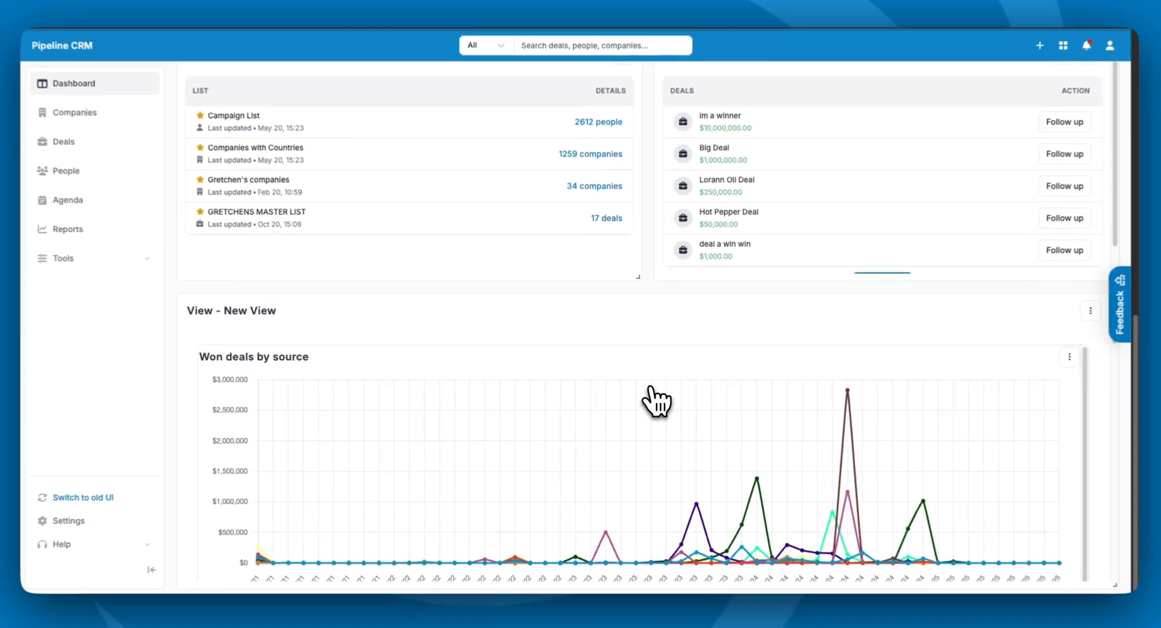
{"action": "scroll", "coordinate": [673, 405], "scroll_direction": "down", "scroll_amount": 1}
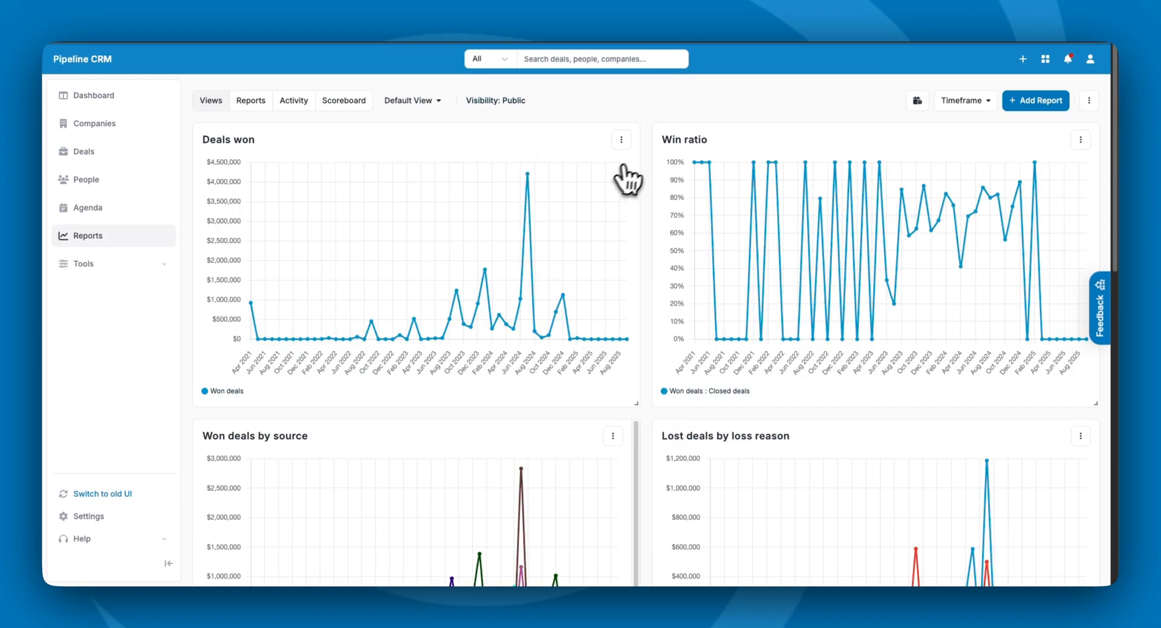
{"action": "left_click", "coordinate": [622, 140]}
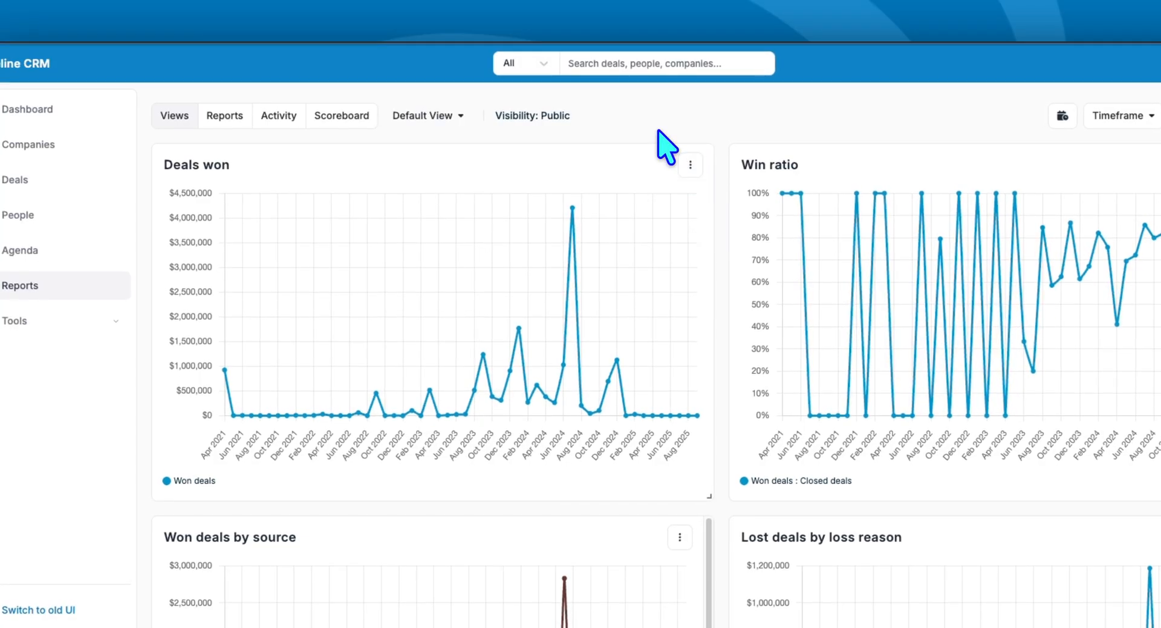
- Start a new personal report, trying People and Companies before basing it on Deals
{"action": "left_click", "coordinate": [230, 123]}
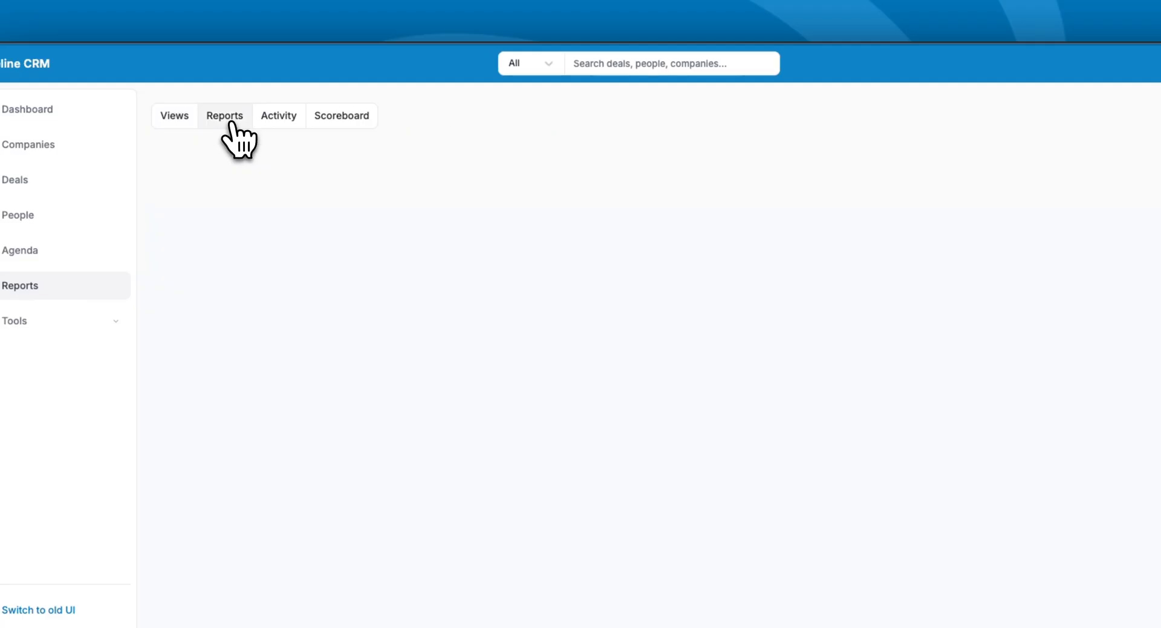
{"action": "left_click", "coordinate": [992, 120]}
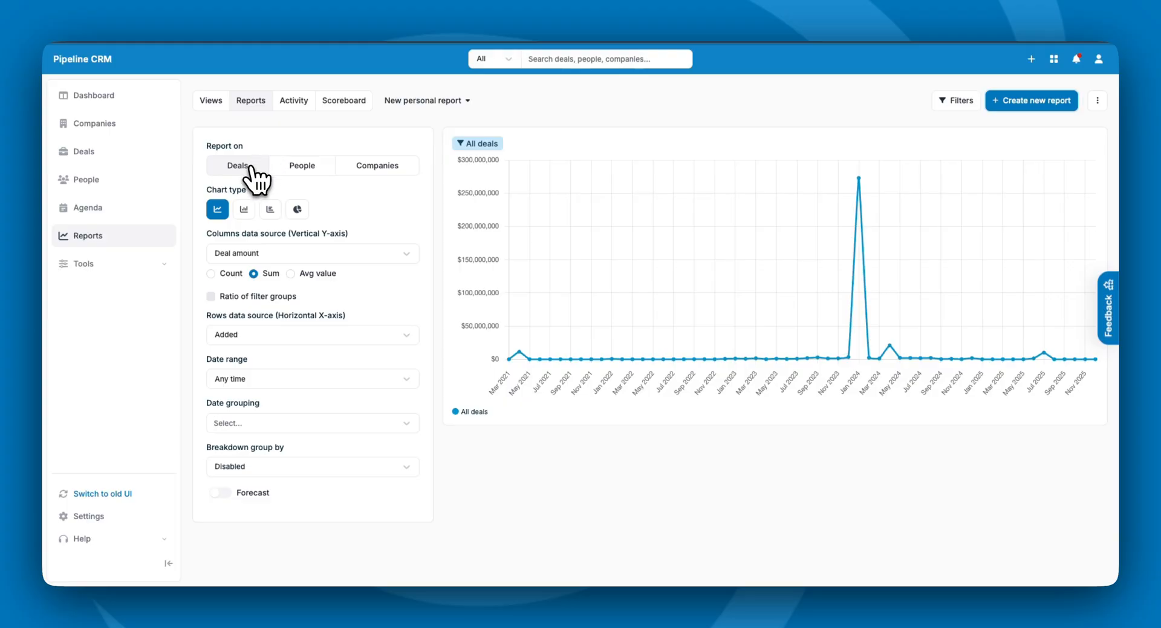
{"action": "left_click", "coordinate": [292, 170]}
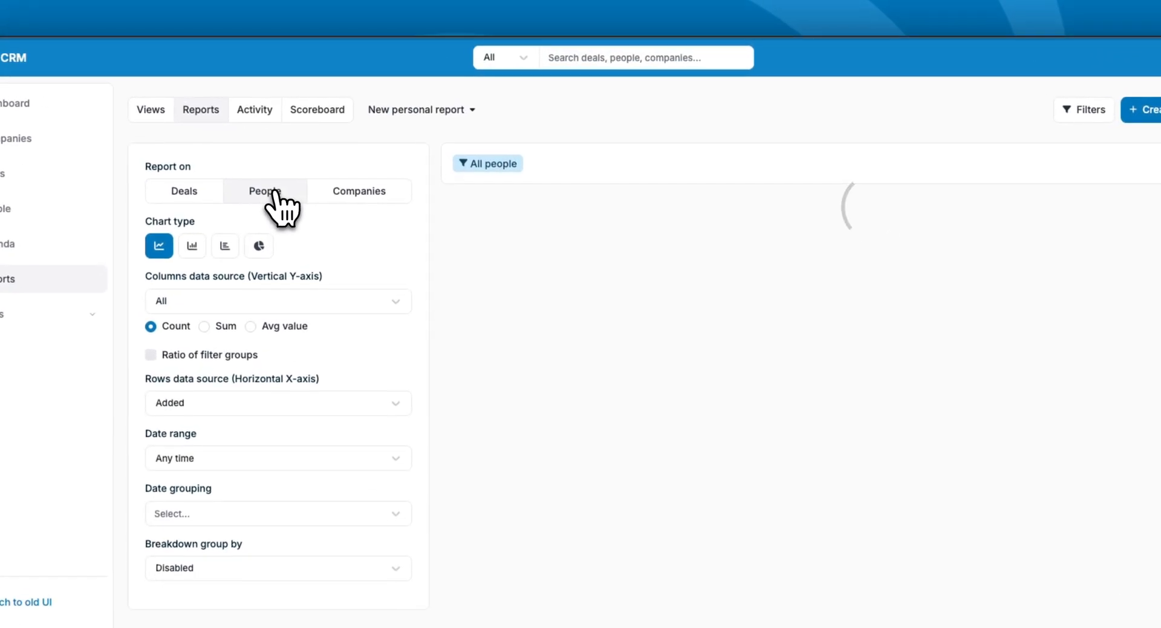
{"action": "left_click", "coordinate": [375, 191]}
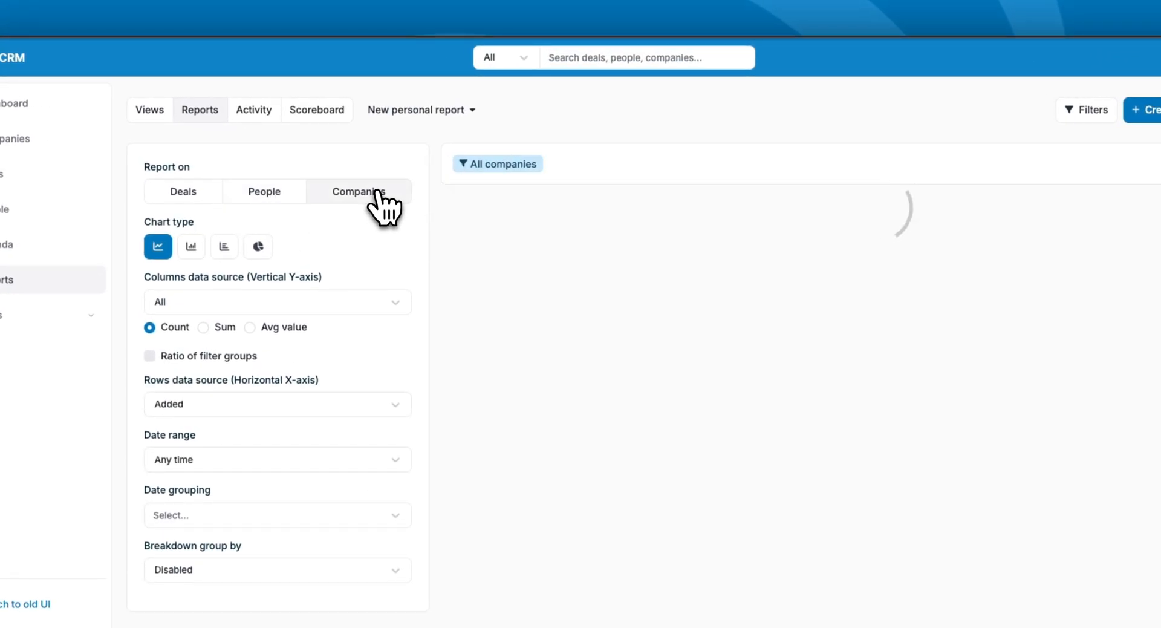
{"action": "left_click", "coordinate": [183, 191]}
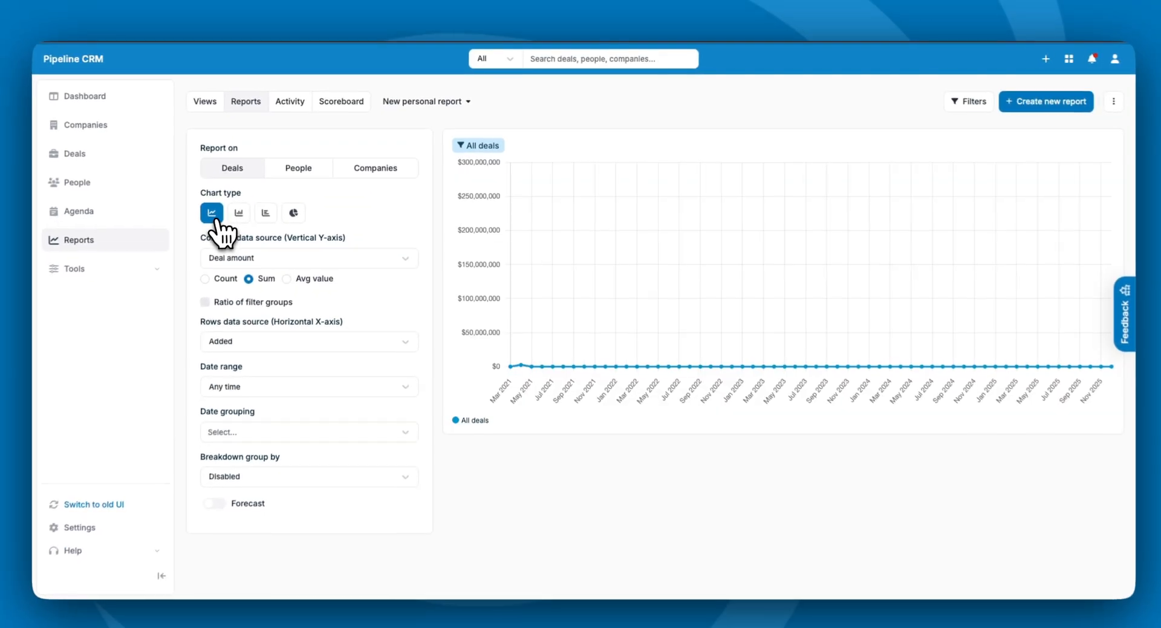
- Preview the deals report as a bar, horizontal bar and pie chart
{"action": "left_click", "coordinate": [244, 212]}
{"action": "left_click", "coordinate": [269, 209]}
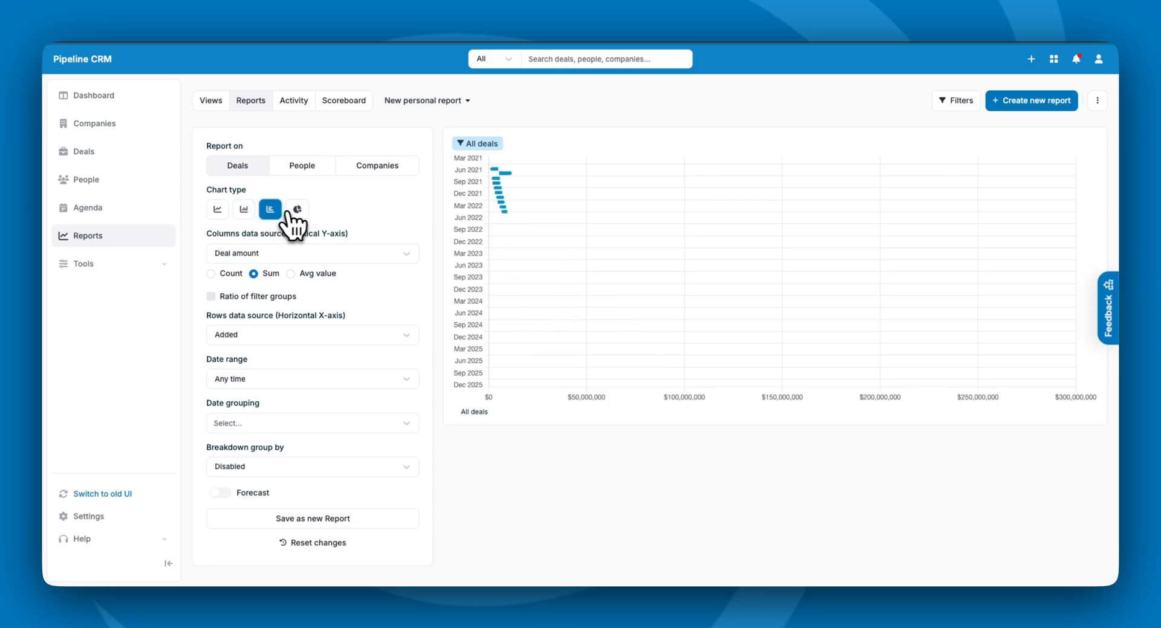
{"action": "left_click", "coordinate": [297, 210]}
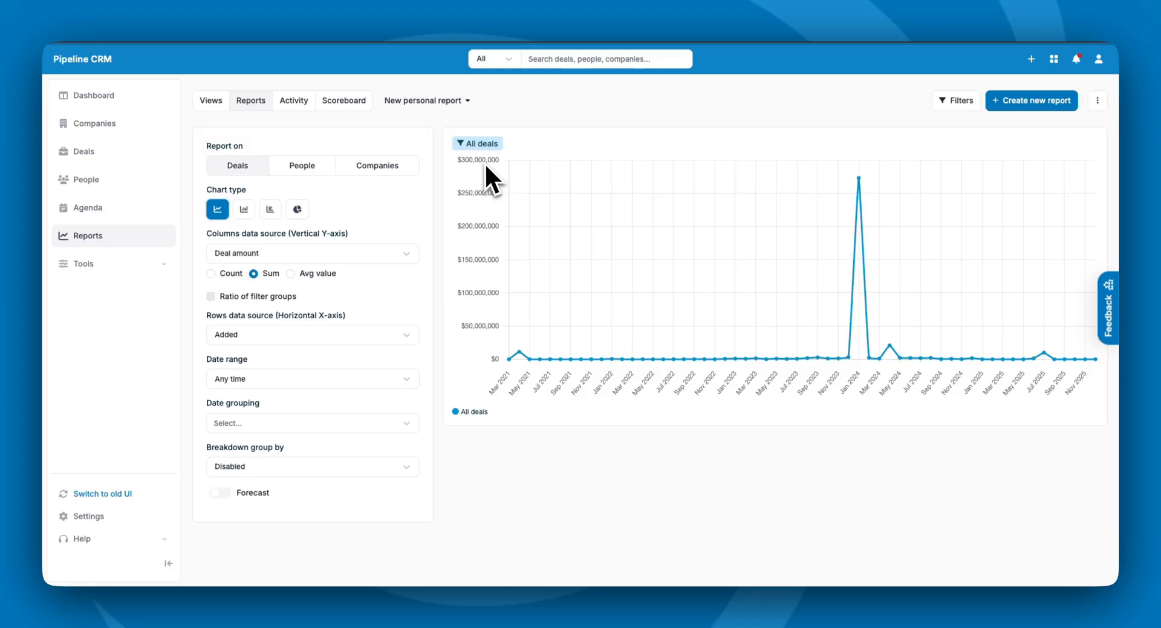
{"action": "left_click", "coordinate": [337, 254]}
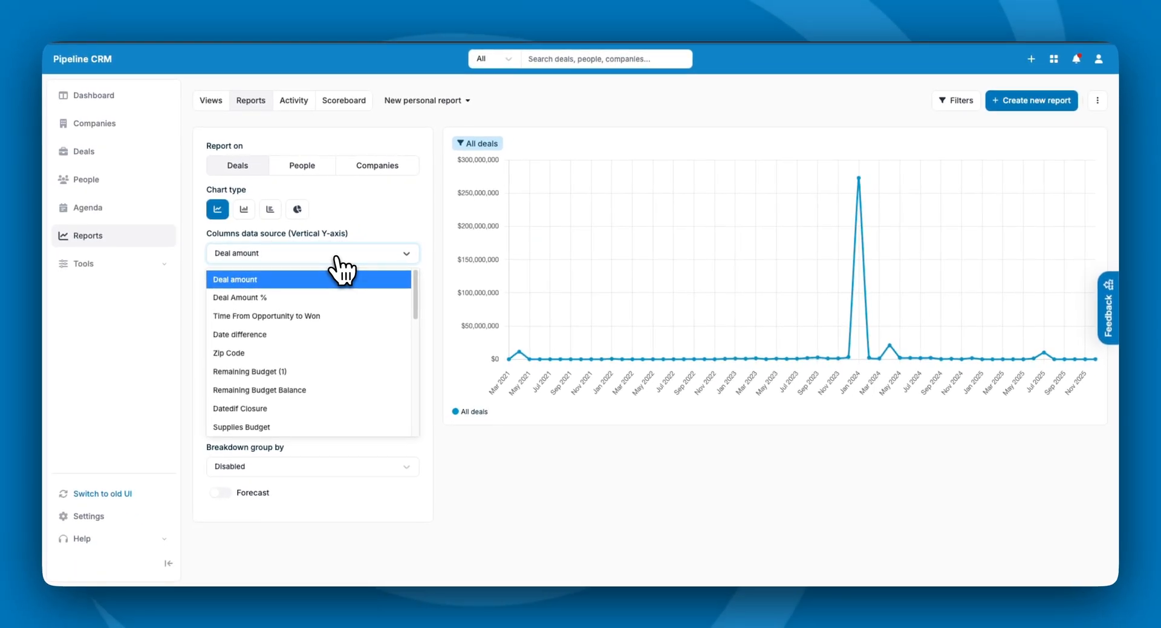
{"action": "left_click", "coordinate": [315, 167]}
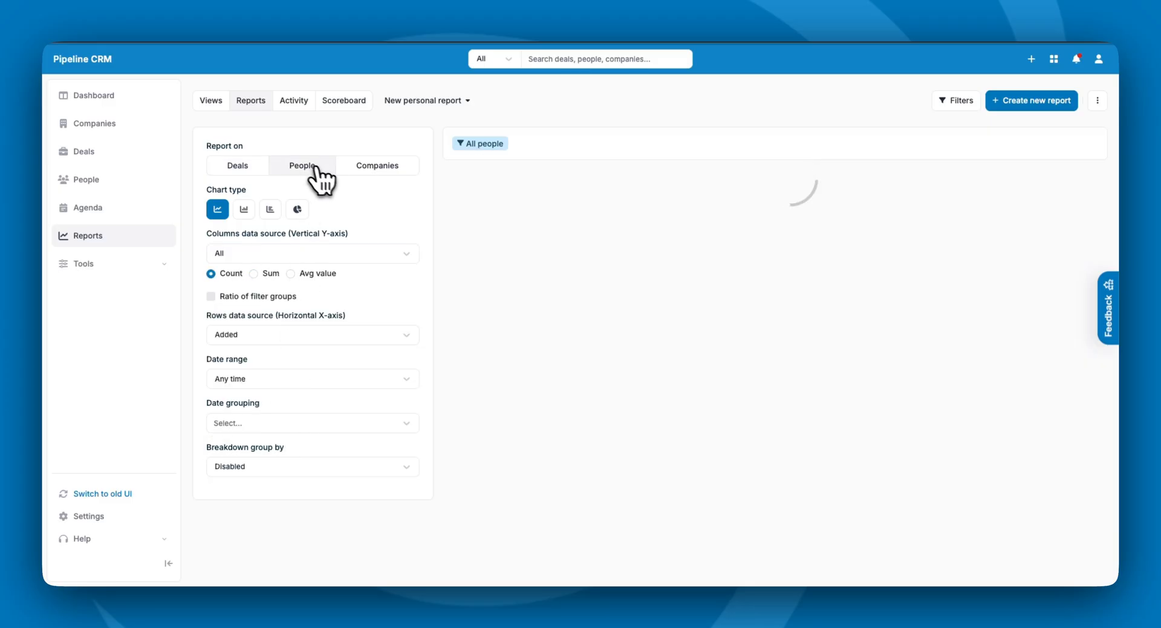
{"action": "left_click", "coordinate": [354, 255]}
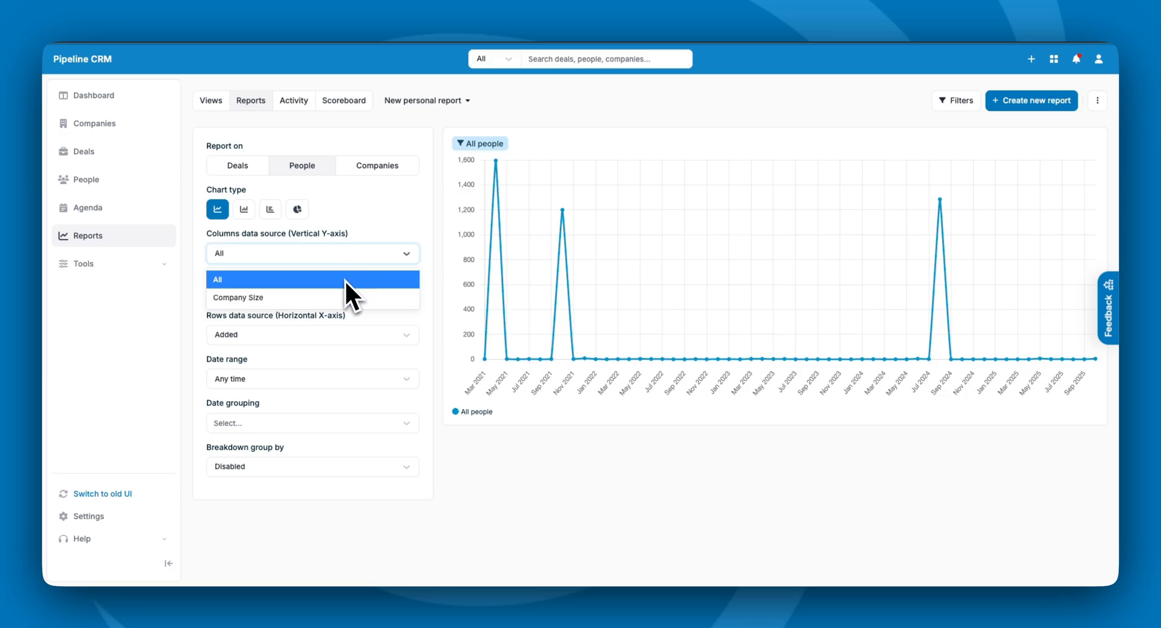
{"action": "left_click", "coordinate": [372, 172]}
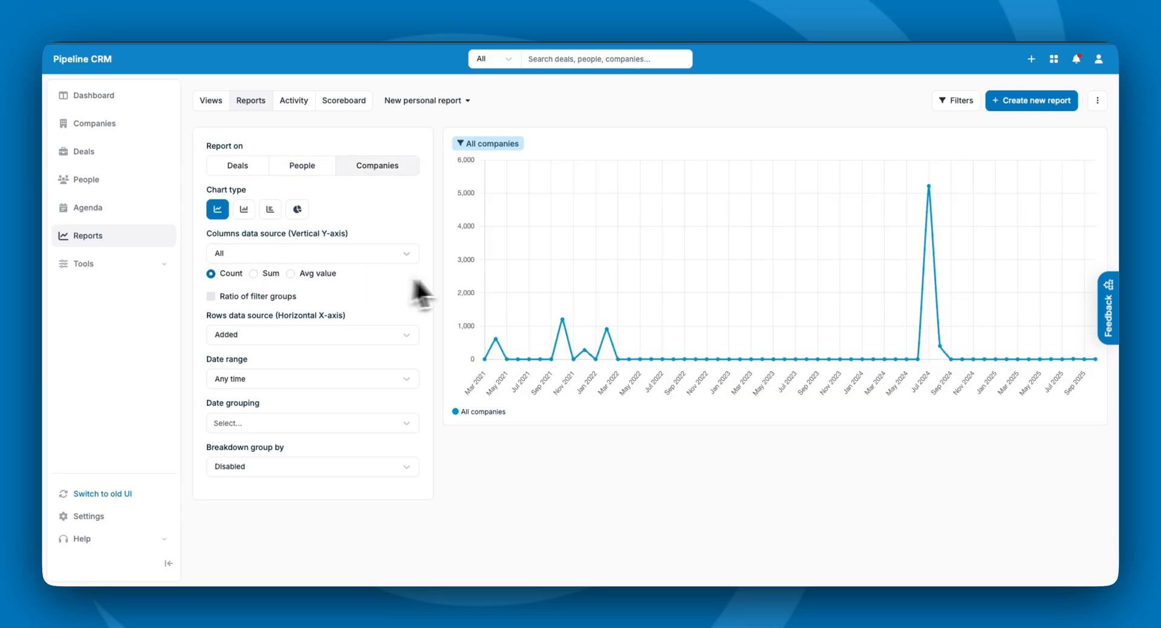
{"action": "left_click", "coordinate": [238, 165]}
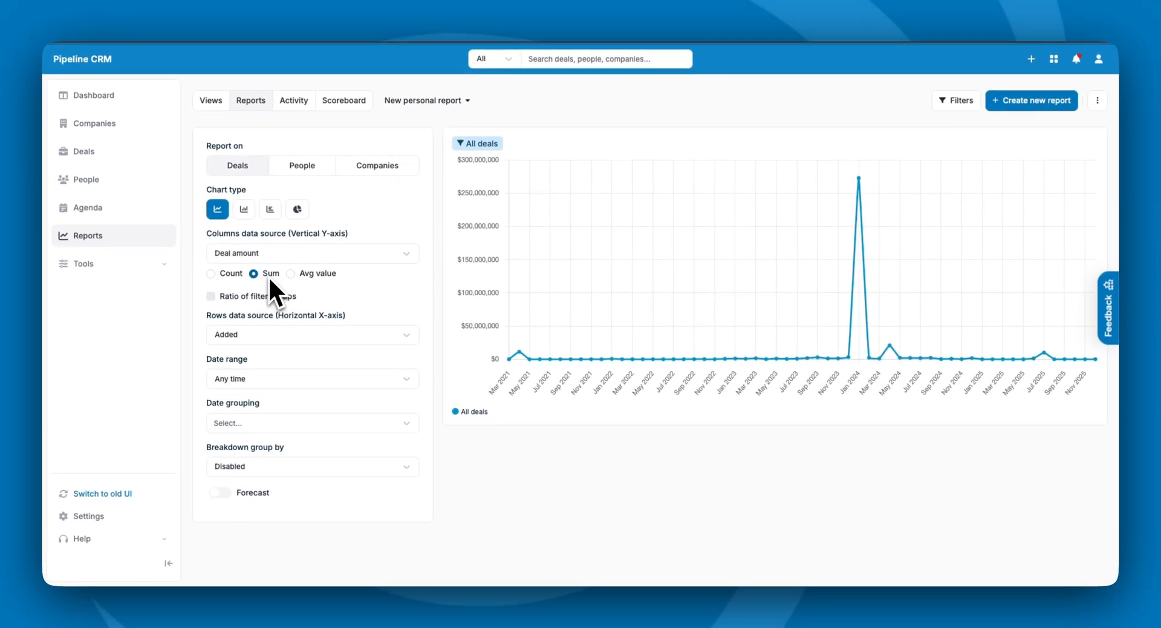
{"action": "left_click", "coordinate": [211, 274]}
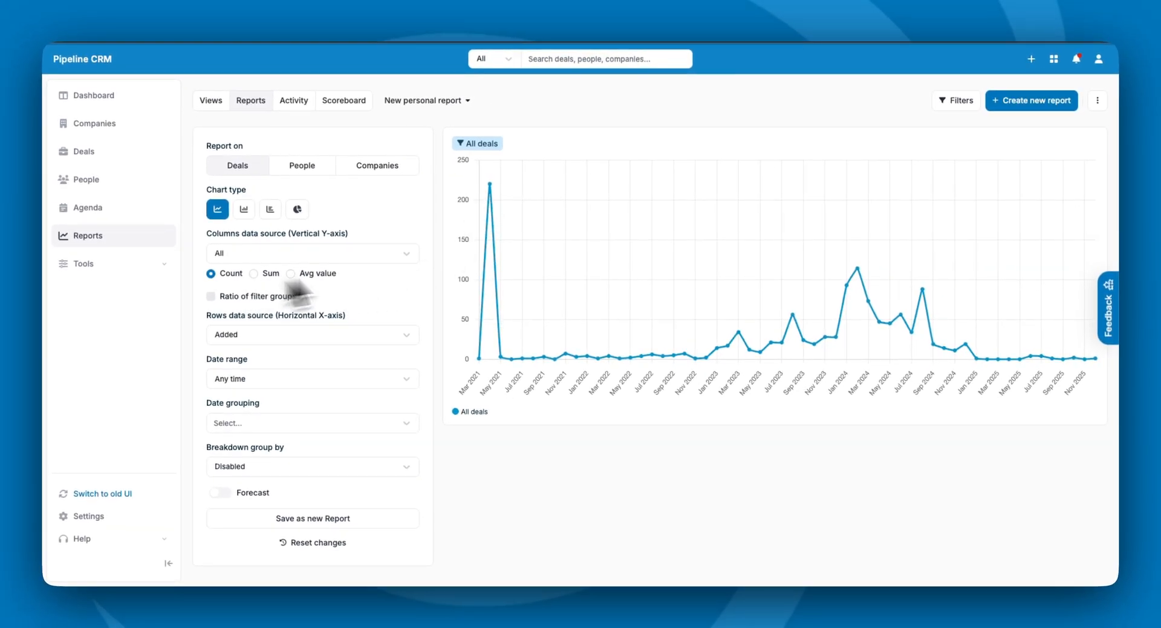
{"action": "left_click", "coordinate": [254, 273]}
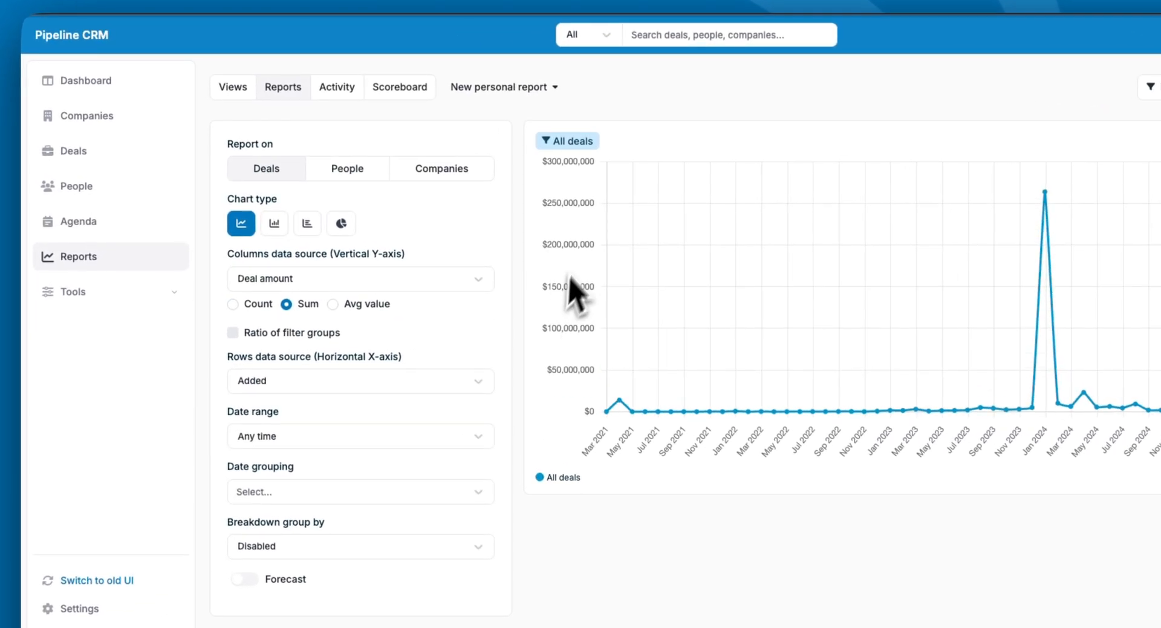
{"action": "left_click", "coordinate": [248, 308]}
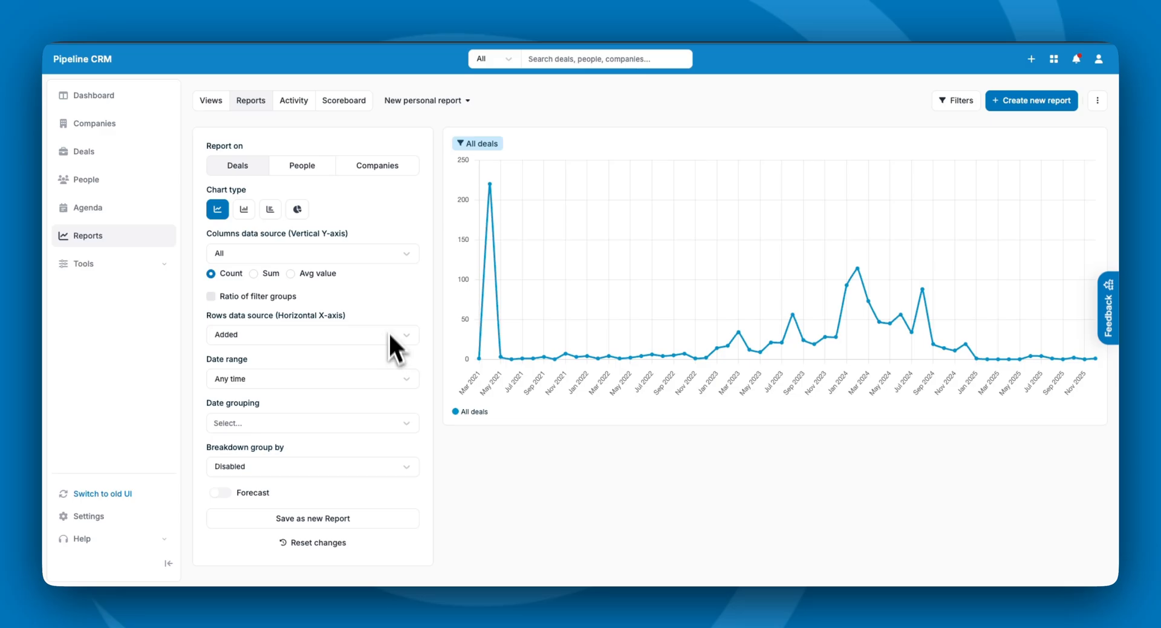
{"action": "left_click", "coordinate": [254, 273]}
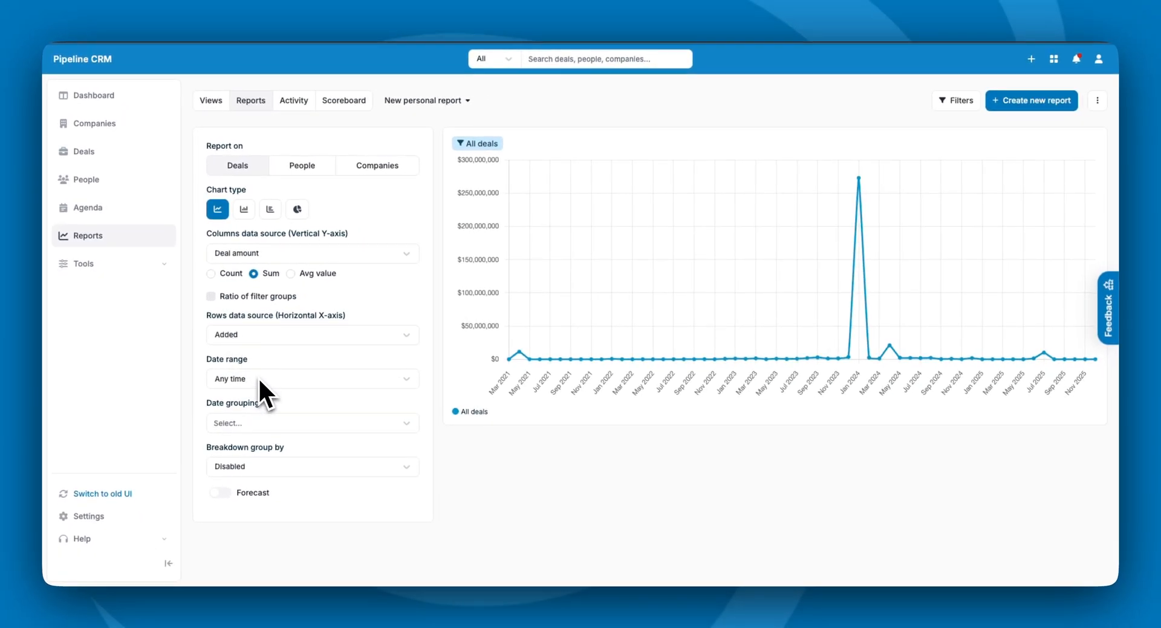
- Limit the report to the last 30 days, keeping Added as the axis date field
{"action": "left_click", "coordinate": [256, 336]}
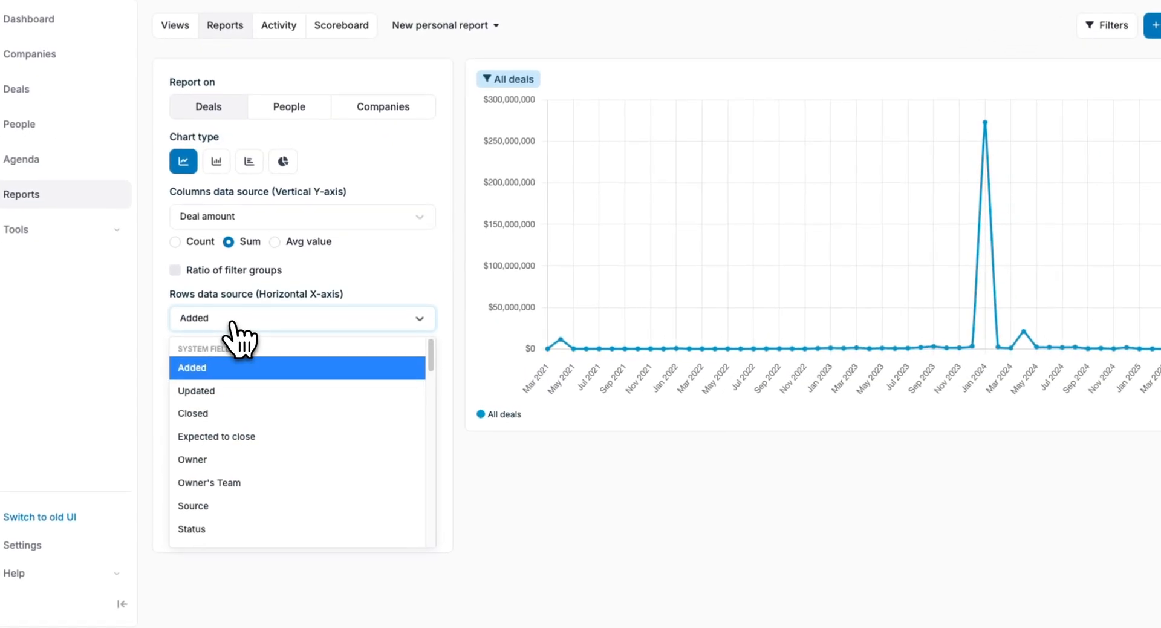
{"action": "left_click", "coordinate": [234, 414]}
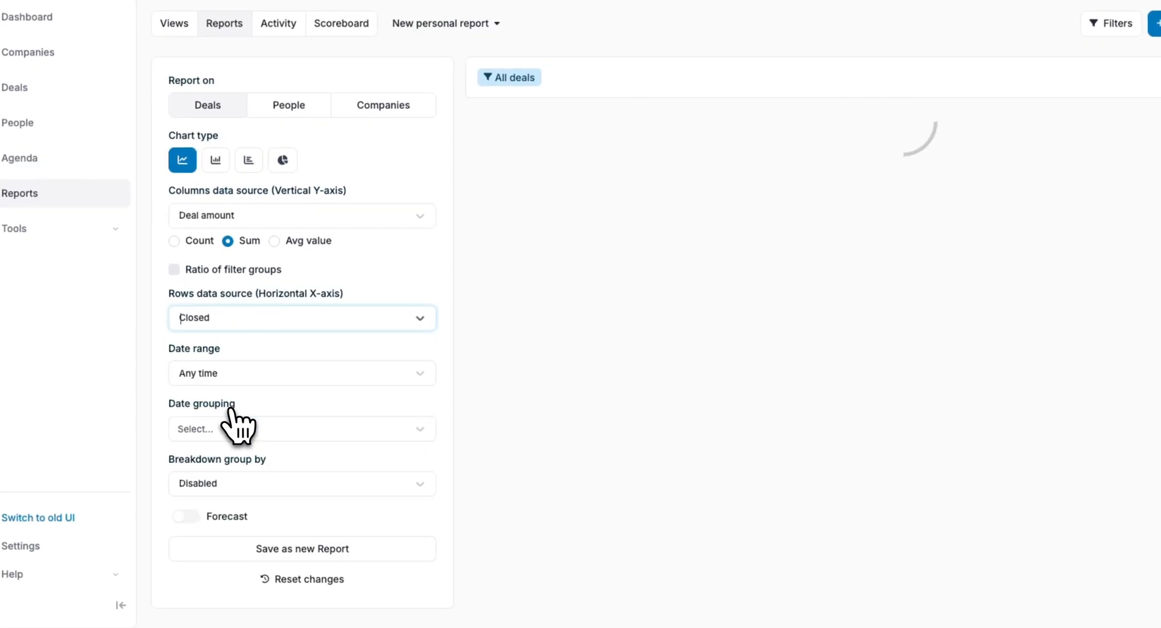
{"action": "left_click", "coordinate": [230, 373]}
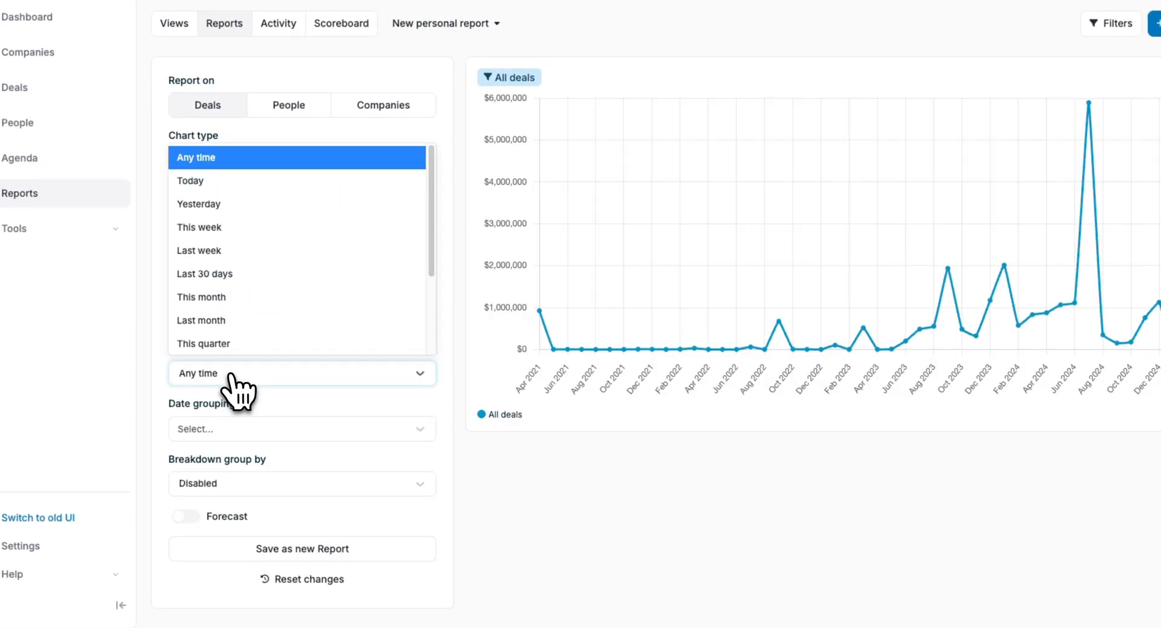
{"action": "left_click", "coordinate": [236, 273]}
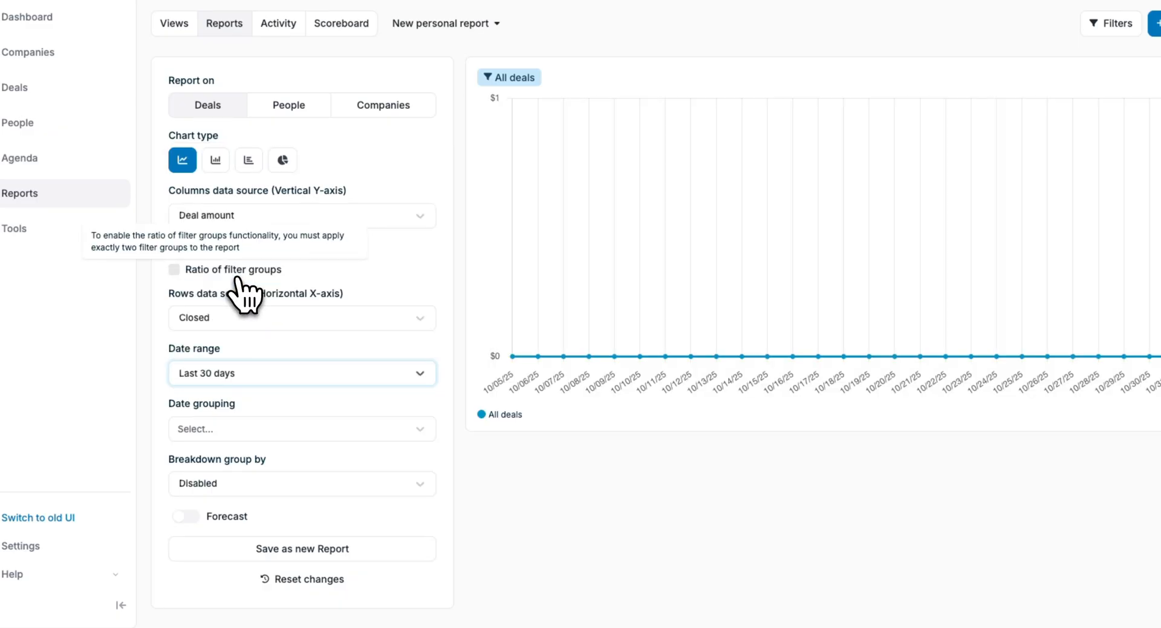
{"action": "left_click", "coordinate": [237, 282]}
{"action": "left_click", "coordinate": [237, 369]}
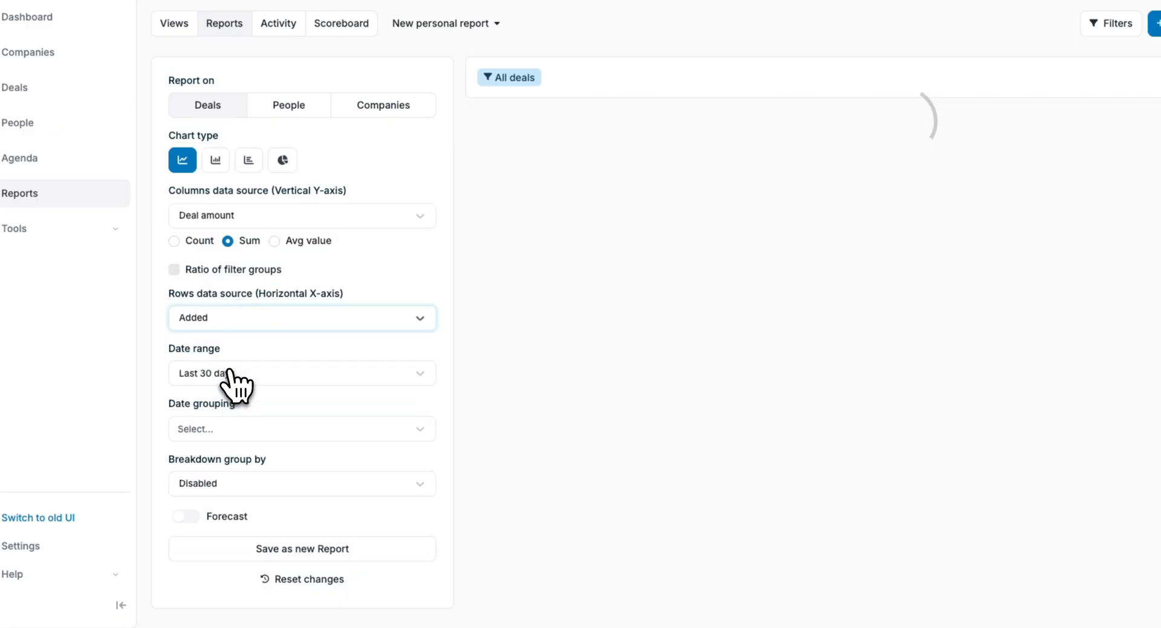
- Group the chart's dates by Weeks
{"action": "left_click", "coordinate": [242, 431]}
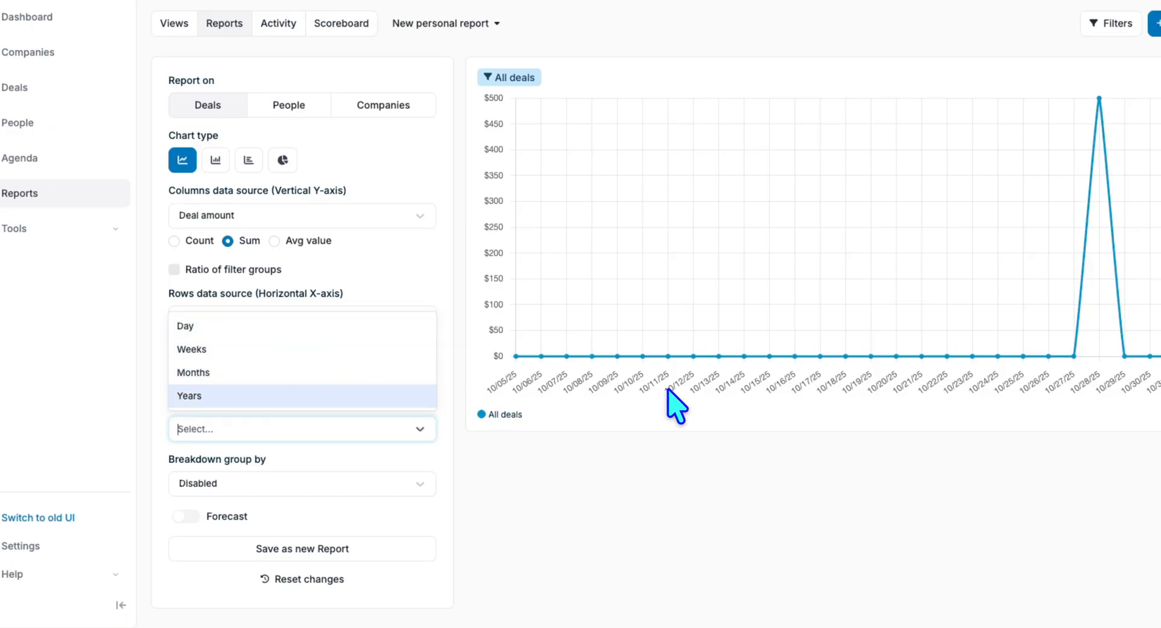
{"action": "left_click", "coordinate": [444, 310]}
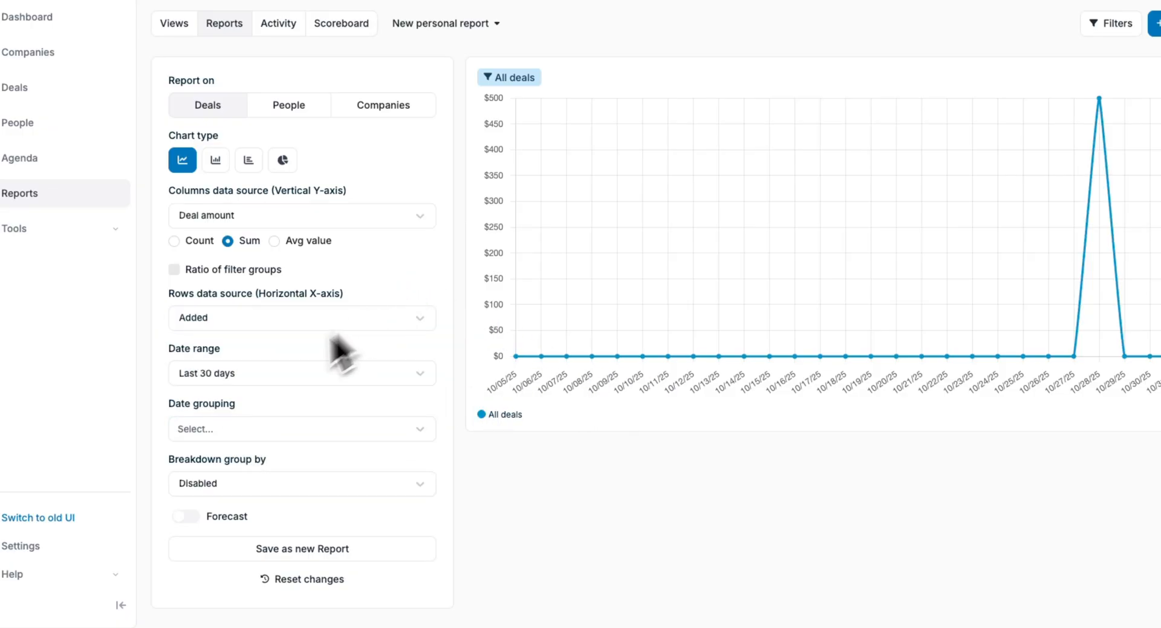
{"action": "left_click", "coordinate": [259, 434]}
{"action": "left_click", "coordinate": [239, 351]}
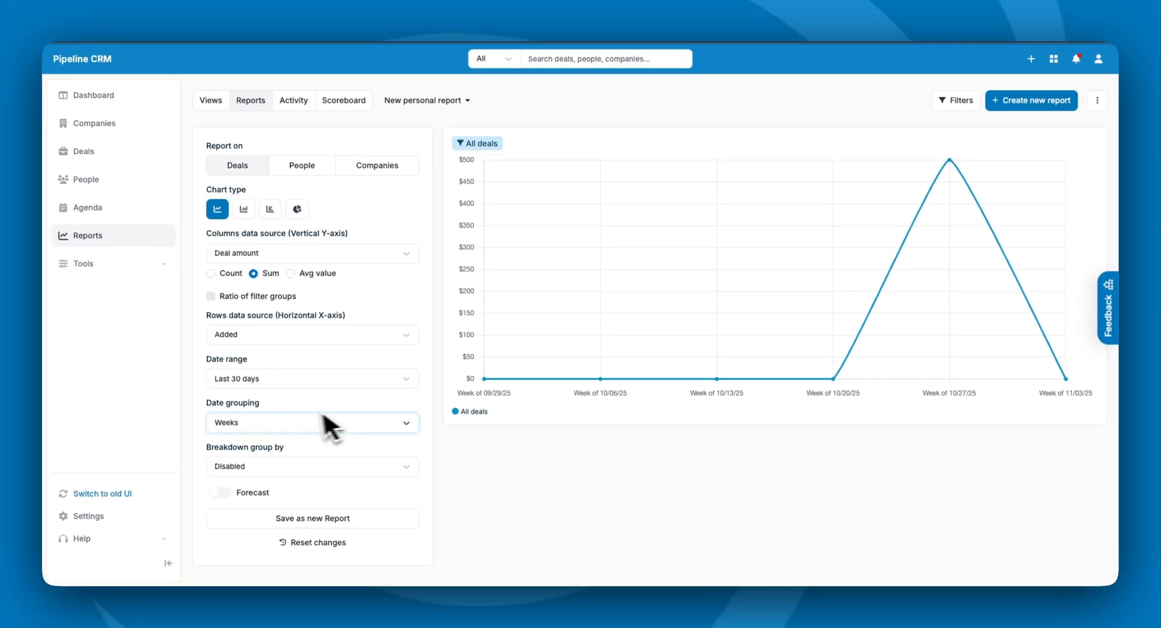
{"action": "left_click", "coordinate": [246, 466]}
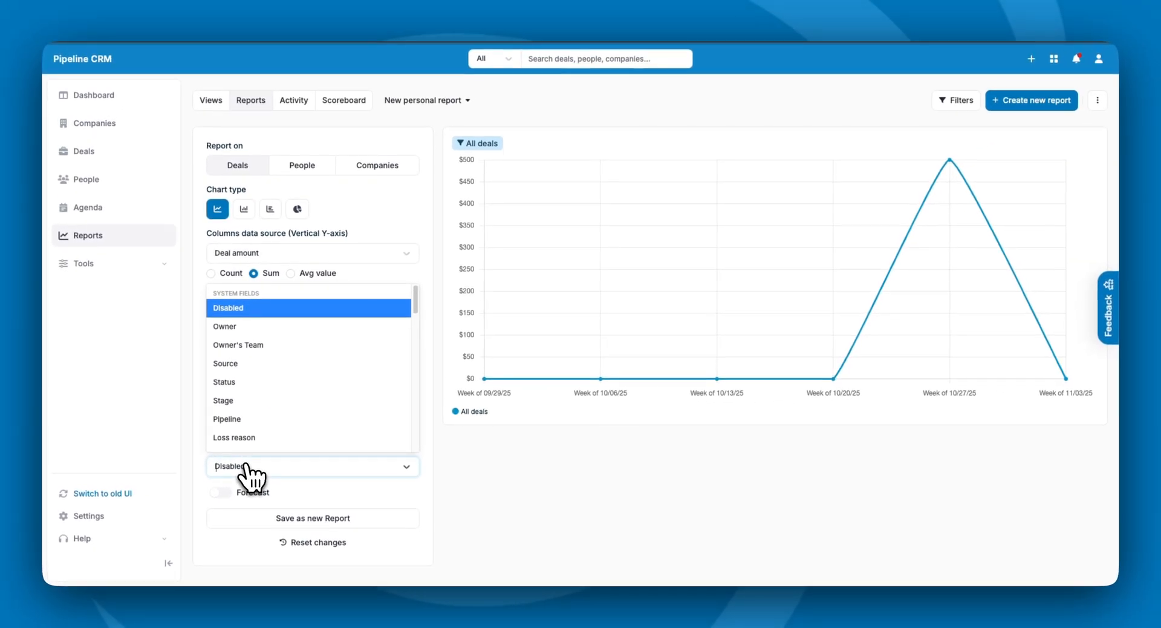
- Break the chart down by Owner and open the drilldown table for the peak week
{"action": "left_click", "coordinate": [244, 326]}
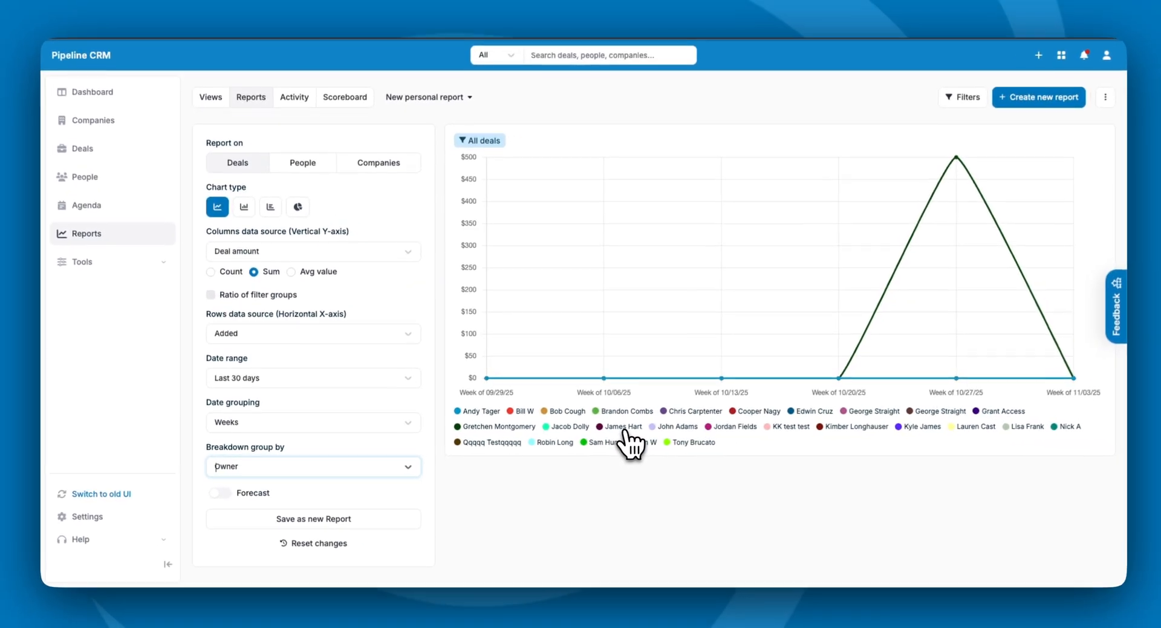
{"action": "mouse_move", "coordinate": [928, 209]}
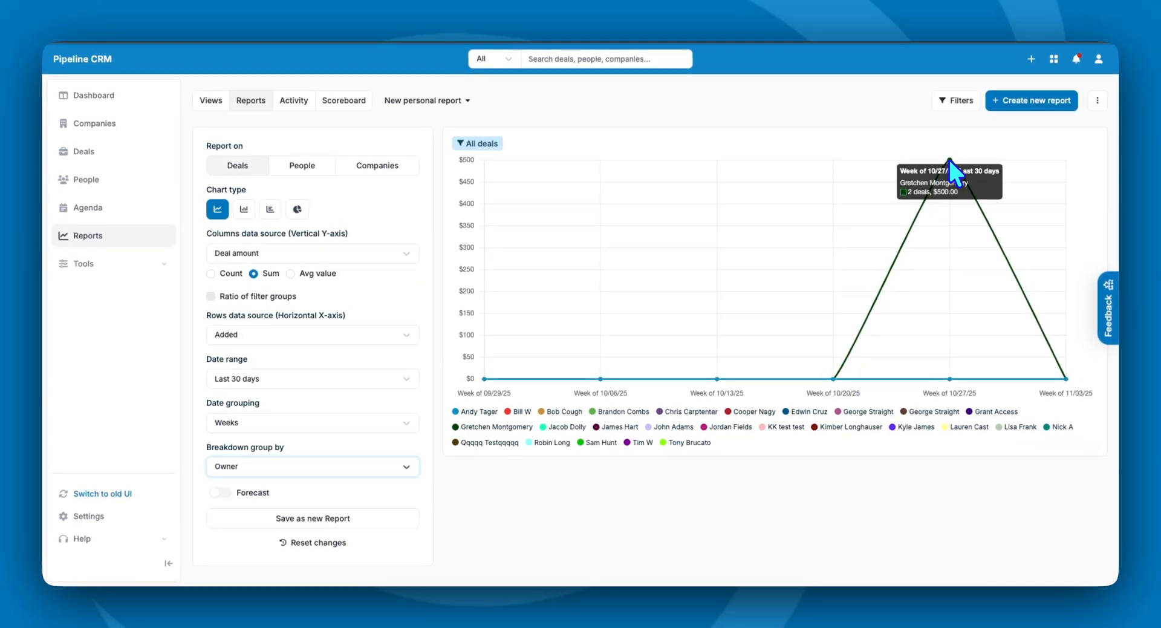
{"action": "left_click", "coordinate": [948, 158]}
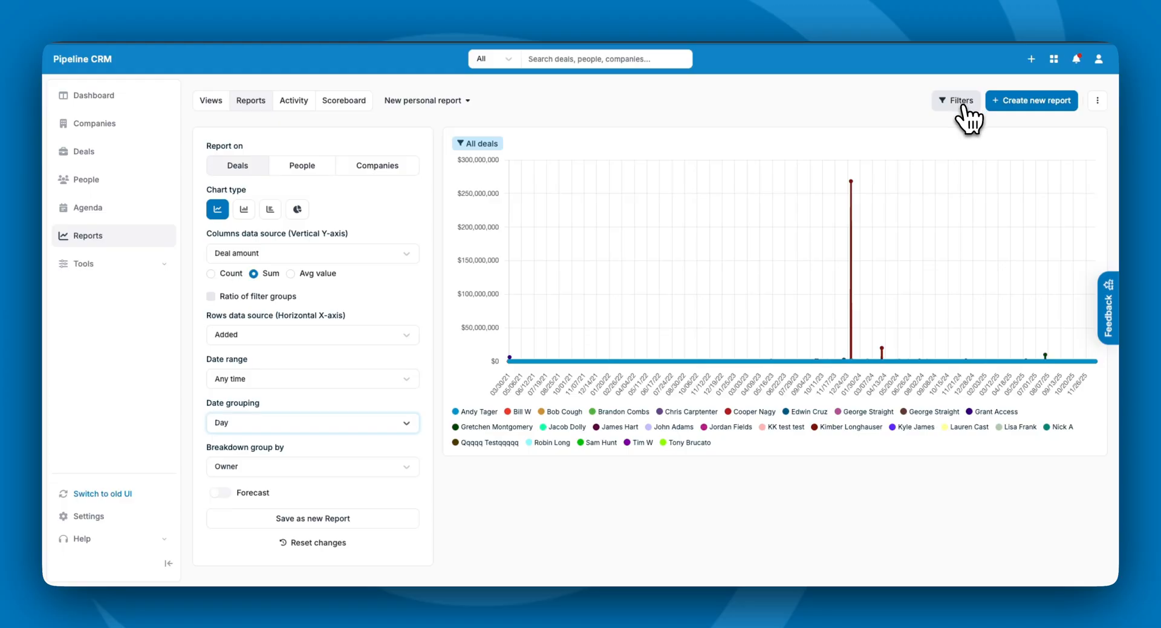
- Filter deals to the two chosen owners, rename the All deals group after them, and apply
{"action": "left_click", "coordinate": [961, 103]}
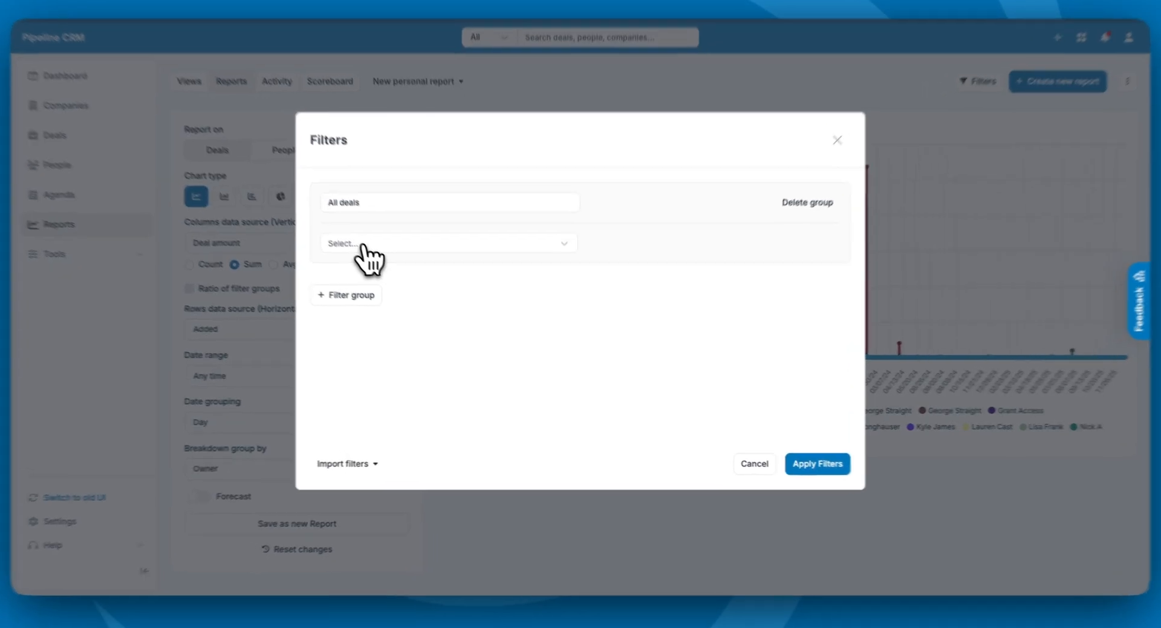
{"action": "left_click", "coordinate": [374, 254]}
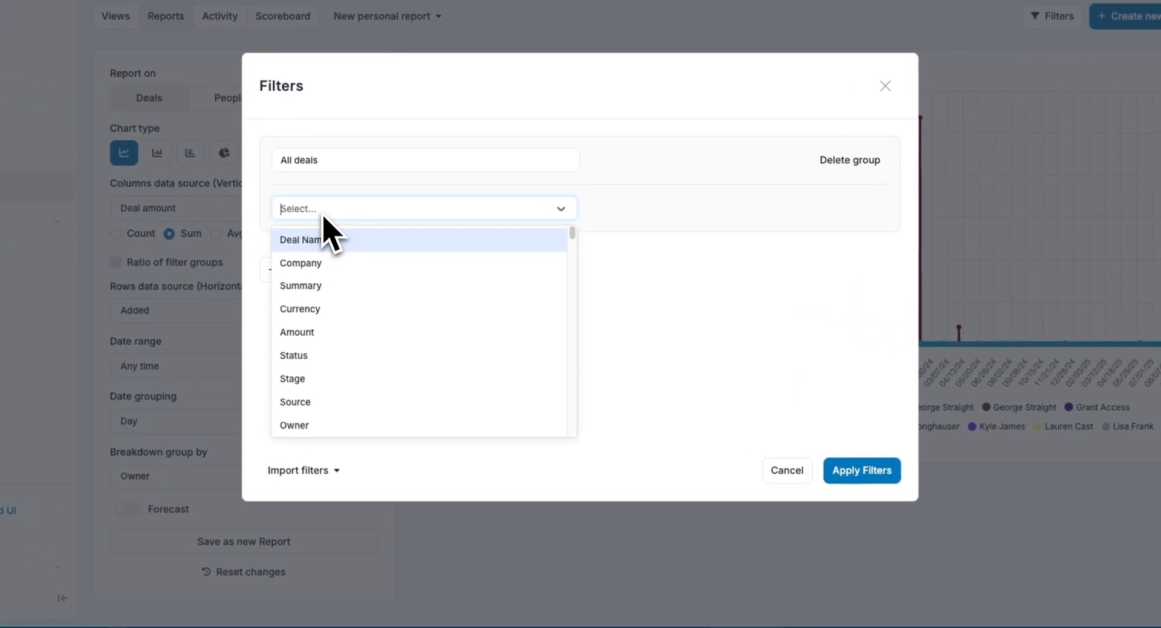
{"action": "left_click", "coordinate": [314, 424]}
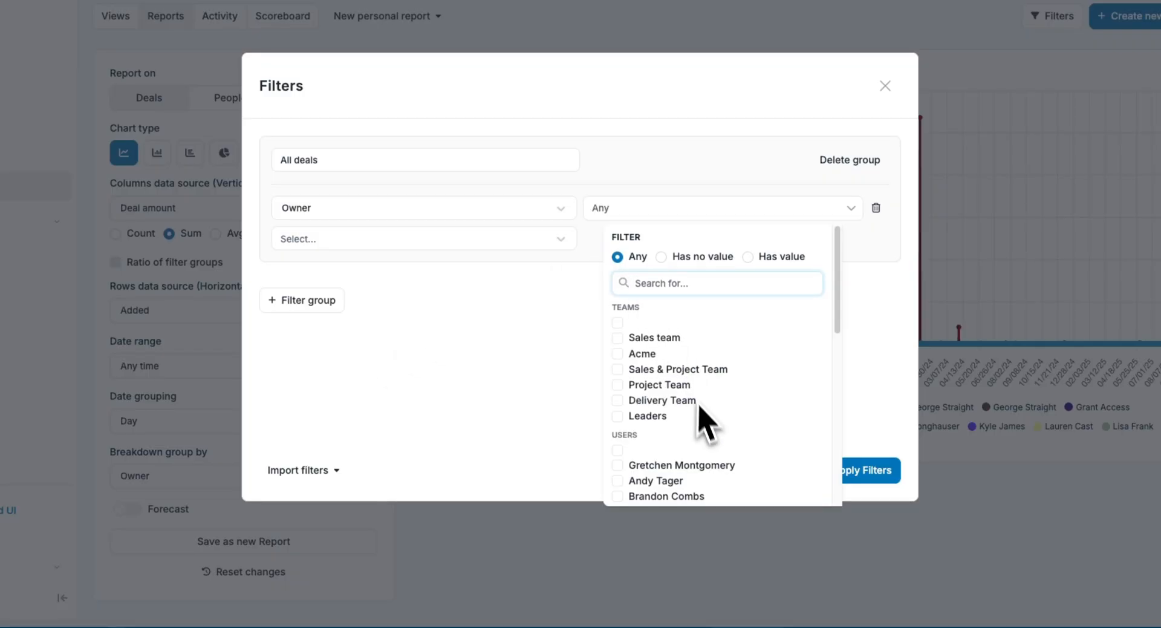
{"action": "scroll", "coordinate": [665, 436], "scroll_direction": "down", "scroll_amount": 1}
{"action": "left_click", "coordinate": [618, 444]}
{"action": "scroll", "coordinate": [665, 466], "scroll_direction": "down", "scroll_amount": 1}
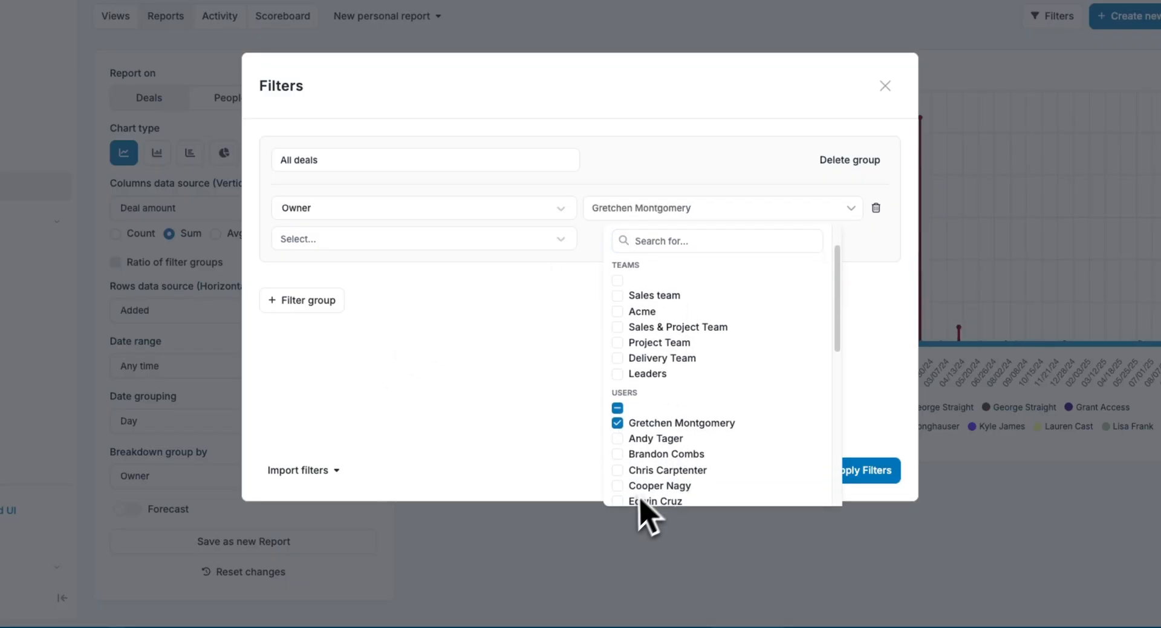
{"action": "scroll", "coordinate": [641, 502], "scroll_direction": "down", "scroll_amount": 1}
{"action": "left_click", "coordinate": [617, 441]}
{"action": "left_click", "coordinate": [584, 402]}
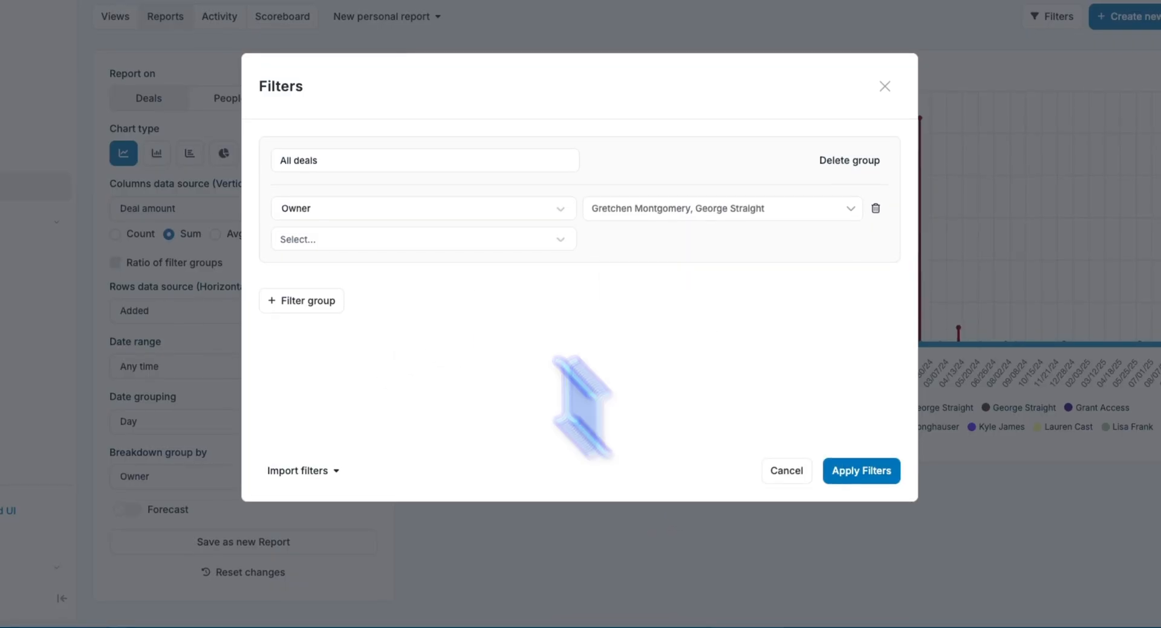
{"action": "left_click_drag", "start_coordinate": [340, 160], "coordinate": [297, 158]}
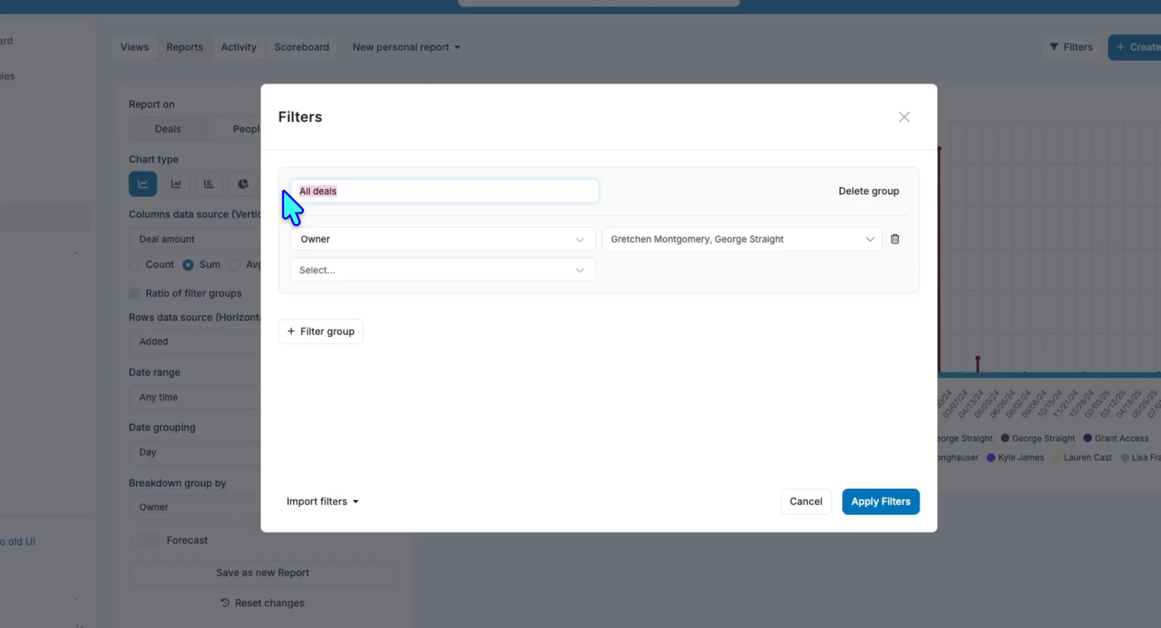
{"action": "type", "text": "Gretchen and George"}
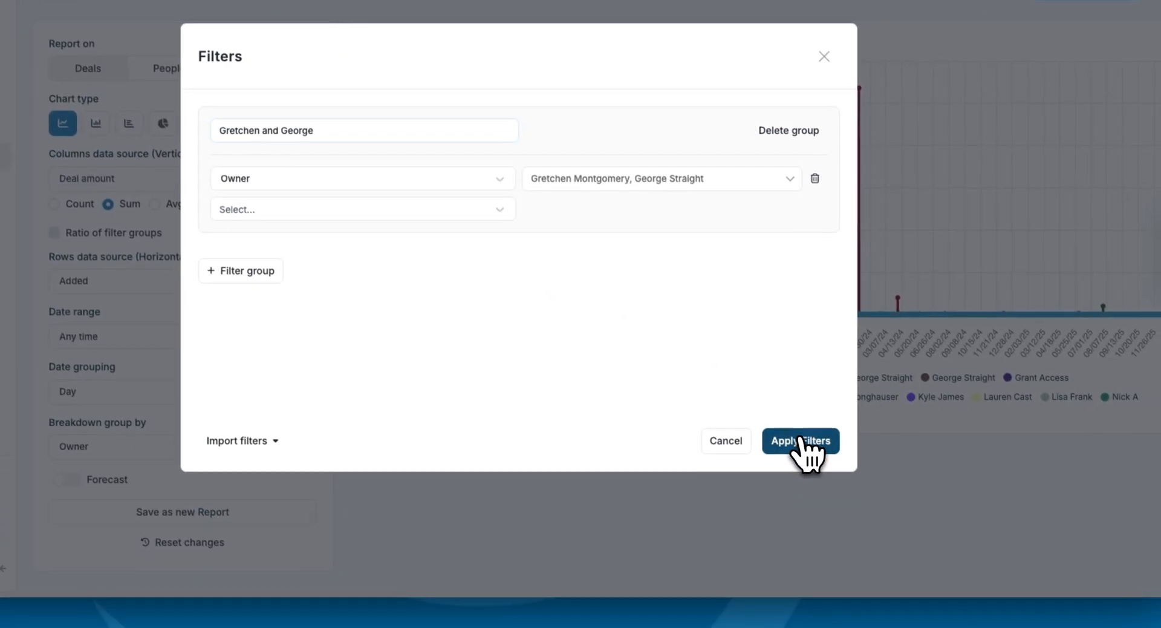
{"action": "left_click", "coordinate": [883, 502]}
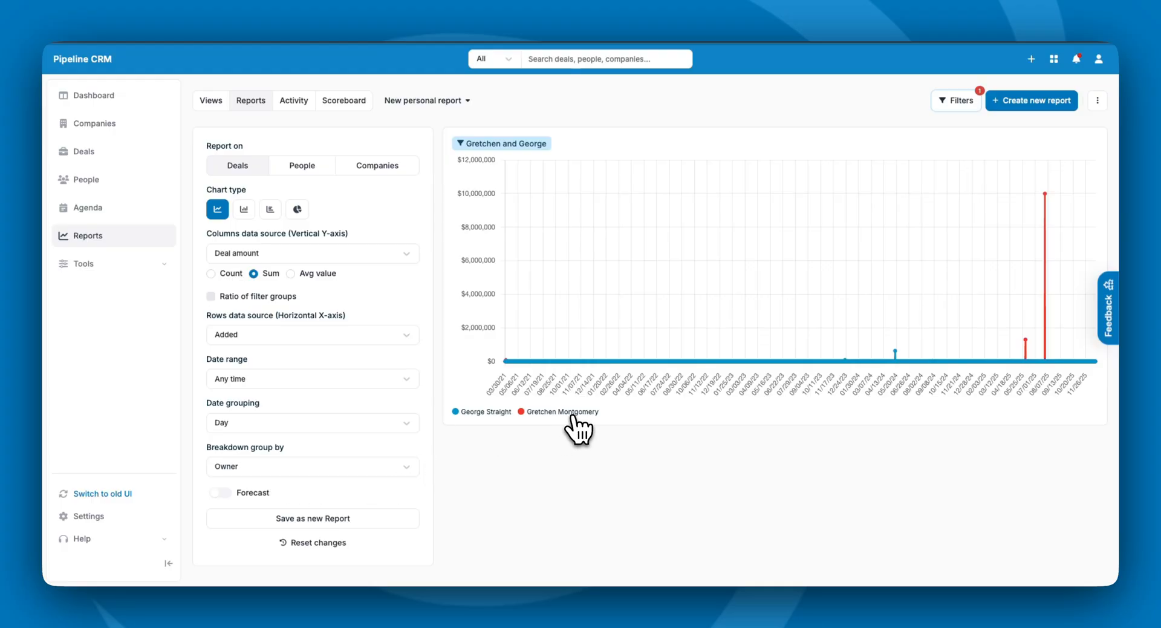
- Add a second filter group, then cancel without keeping it
{"action": "left_click", "coordinate": [957, 100]}
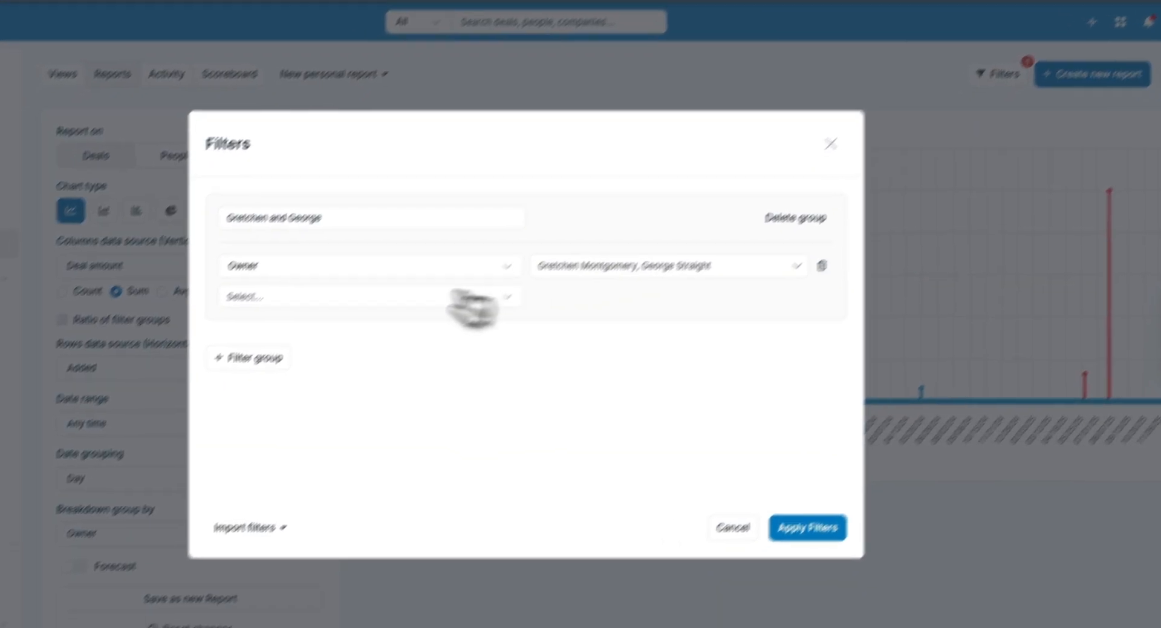
{"action": "left_click", "coordinate": [257, 359]}
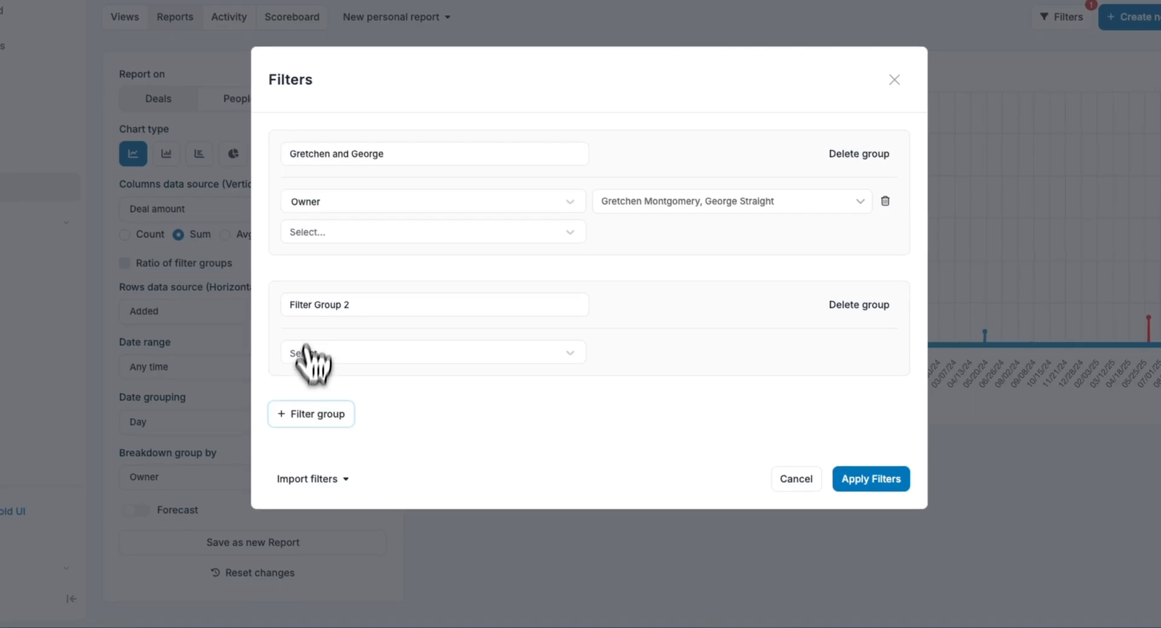
{"action": "left_click", "coordinate": [801, 479]}
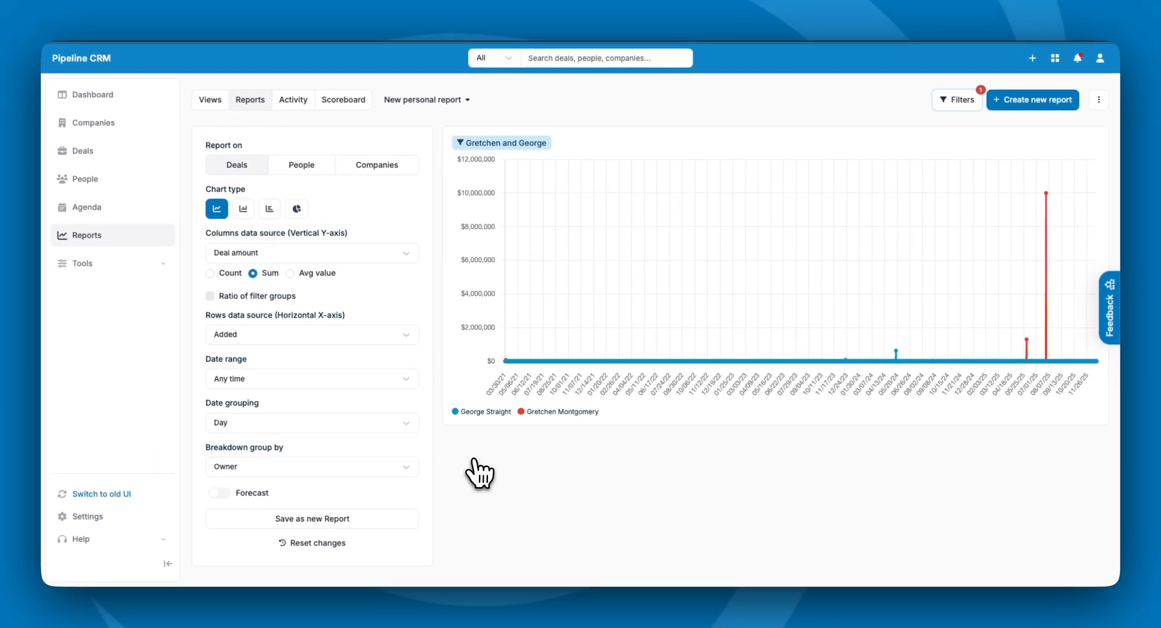
- Save the chart as a new report under its prefilled name and check its sharing settings
{"action": "left_click", "coordinate": [313, 519]}
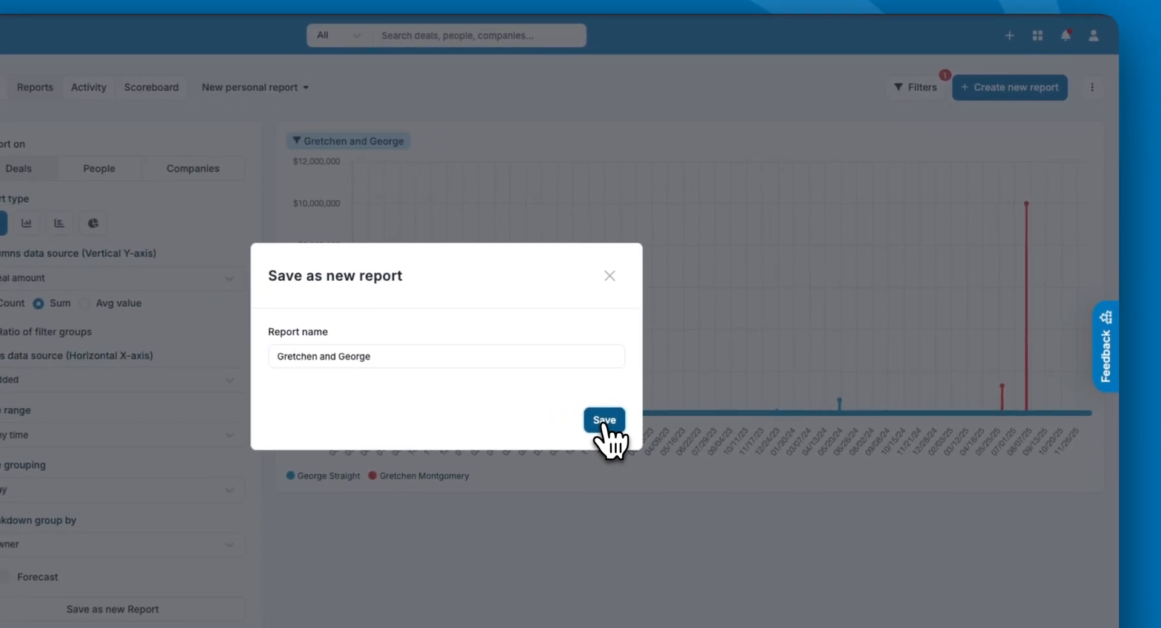
{"action": "left_click", "coordinate": [707, 366]}
{"action": "left_click", "coordinate": [863, 87]}
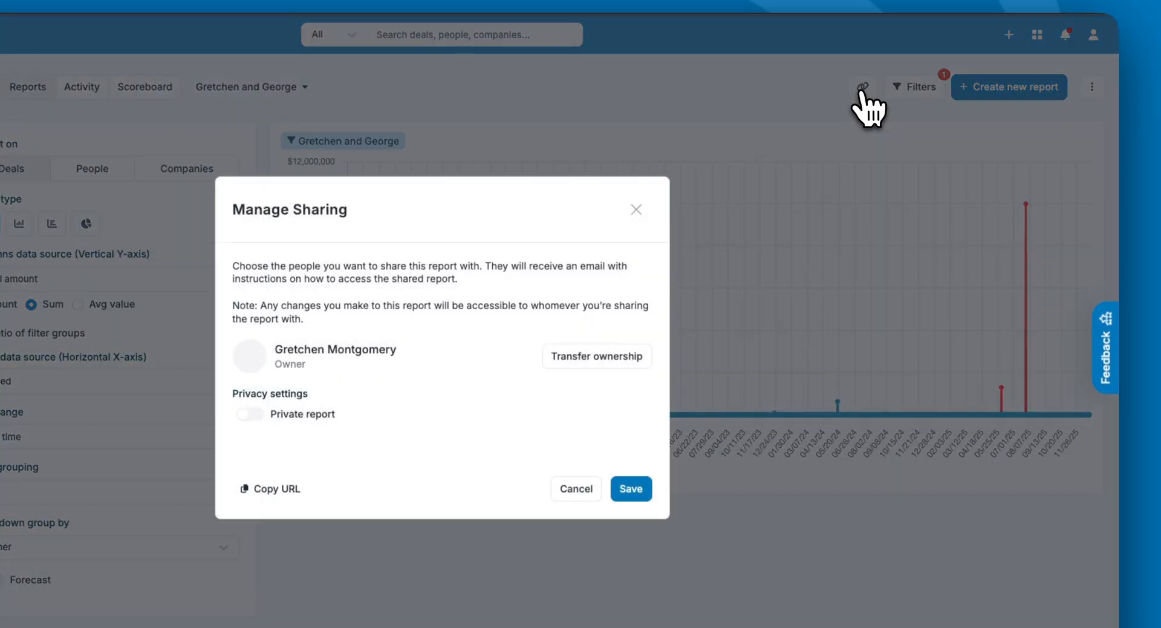
{"action": "left_click", "coordinate": [636, 209]}
- Add the saved two-owner report to New View
{"action": "left_click", "coordinate": [1092, 87]}
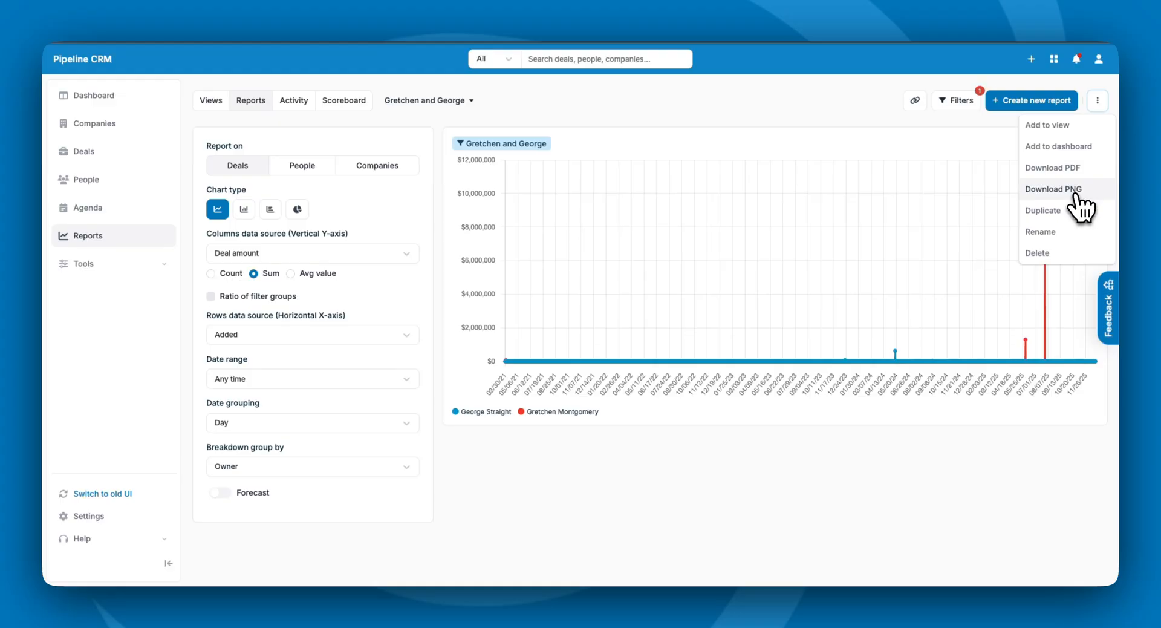
{"action": "left_click", "coordinate": [1048, 125]}
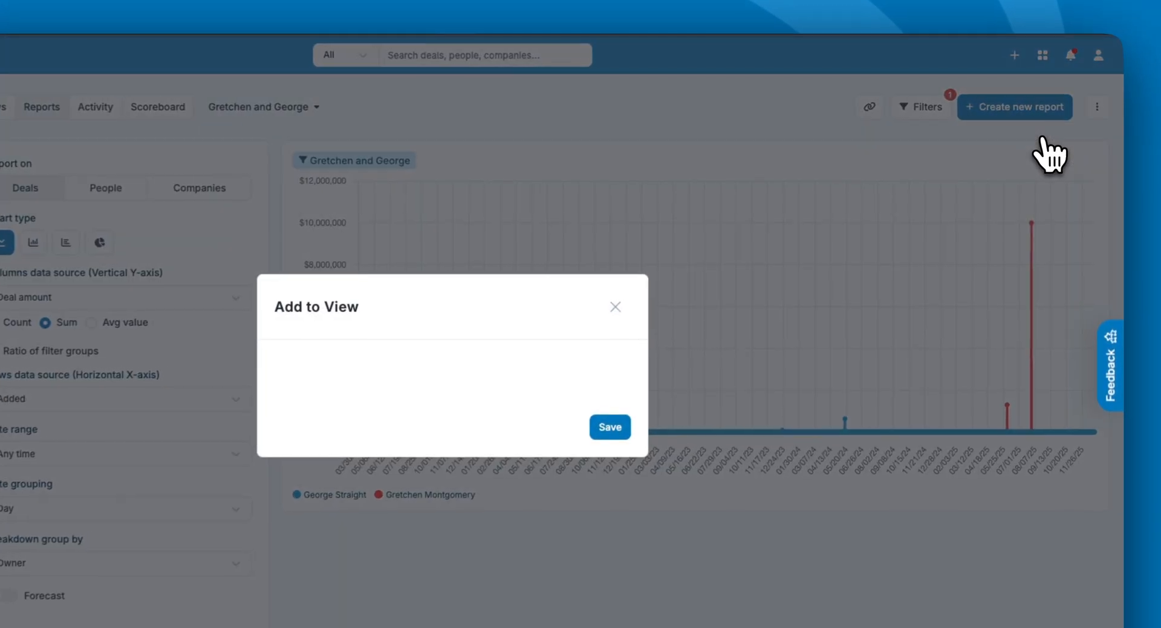
{"action": "left_click", "coordinate": [417, 380]}
{"action": "left_click", "coordinate": [327, 433]}
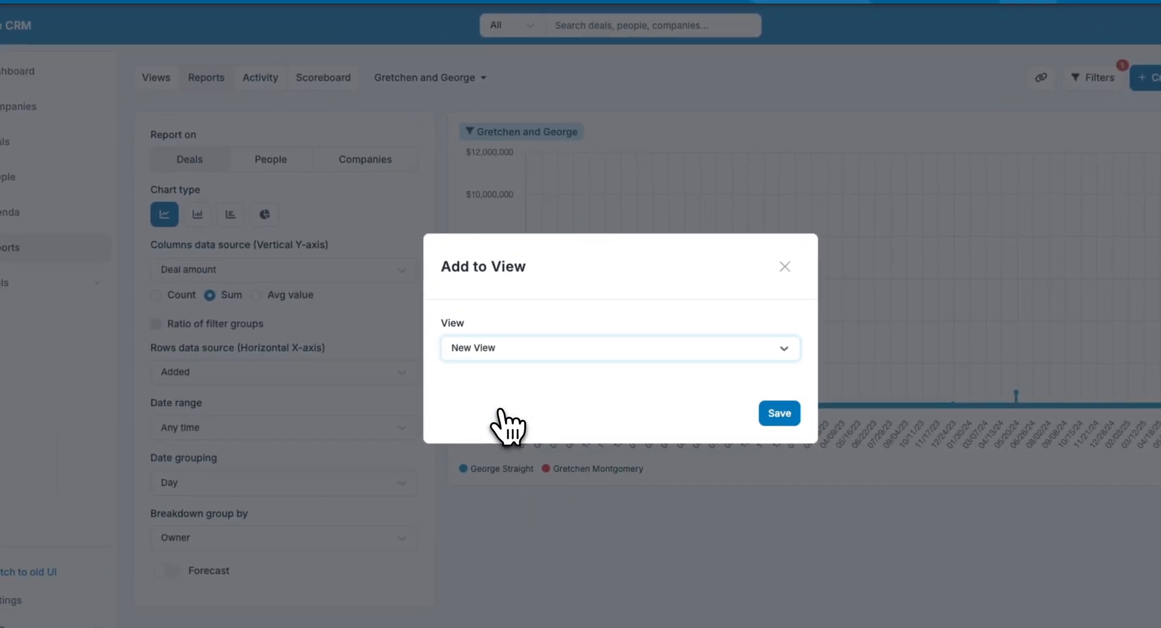
{"action": "left_click", "coordinate": [779, 412]}
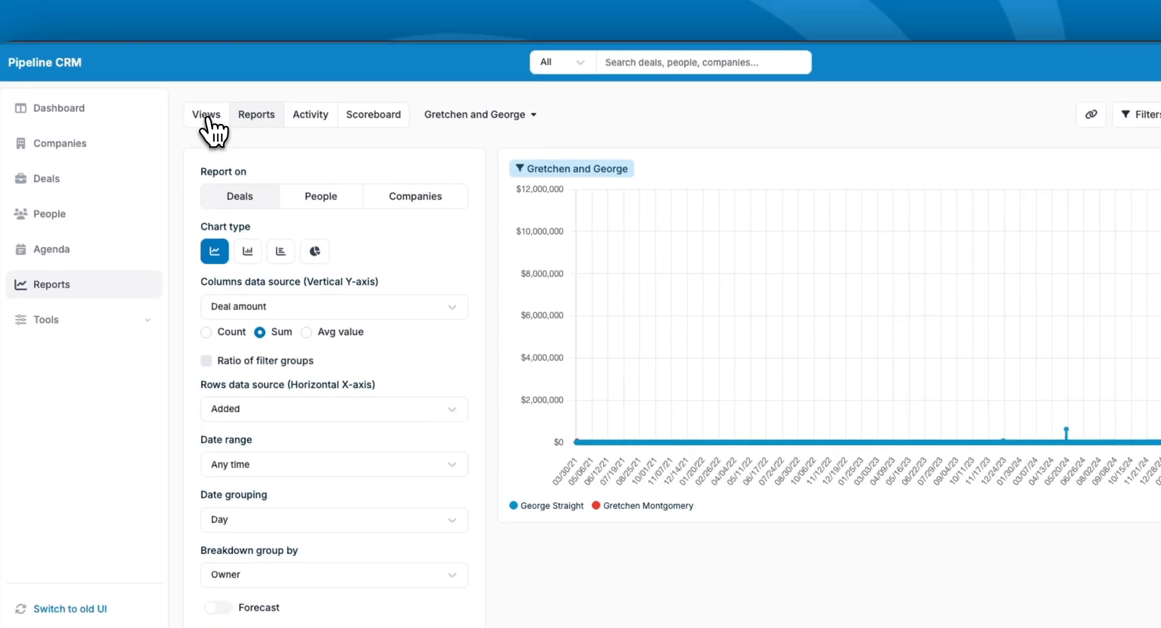
- Switch the Views dashboard to New View and make it the default
{"action": "left_click", "coordinate": [156, 77]}
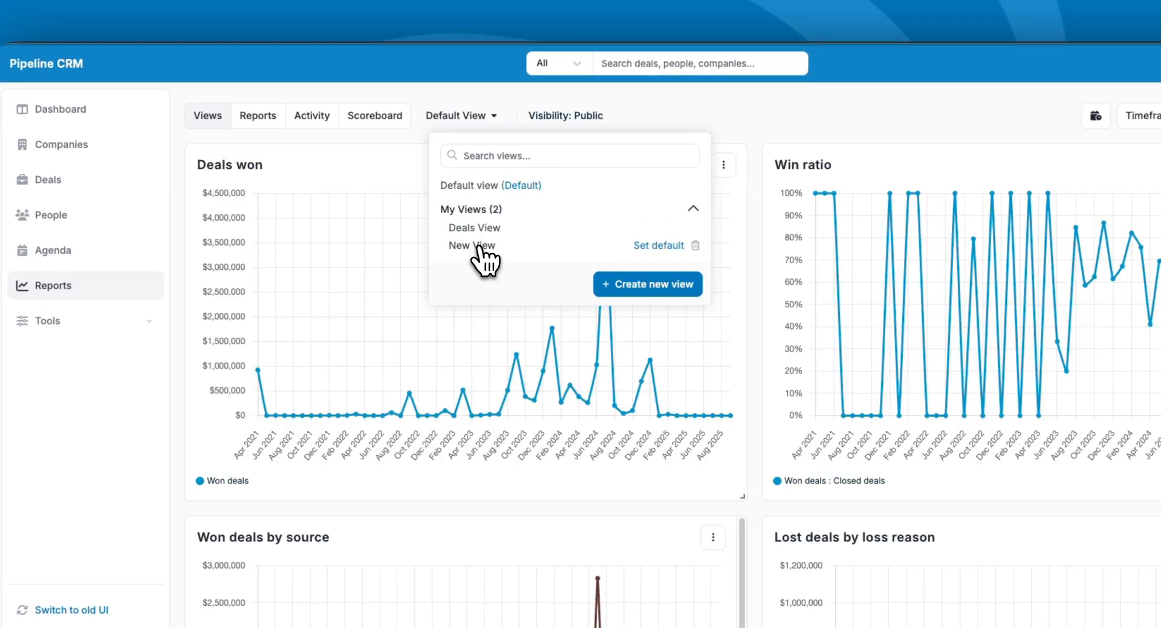
{"action": "left_click", "coordinate": [476, 246]}
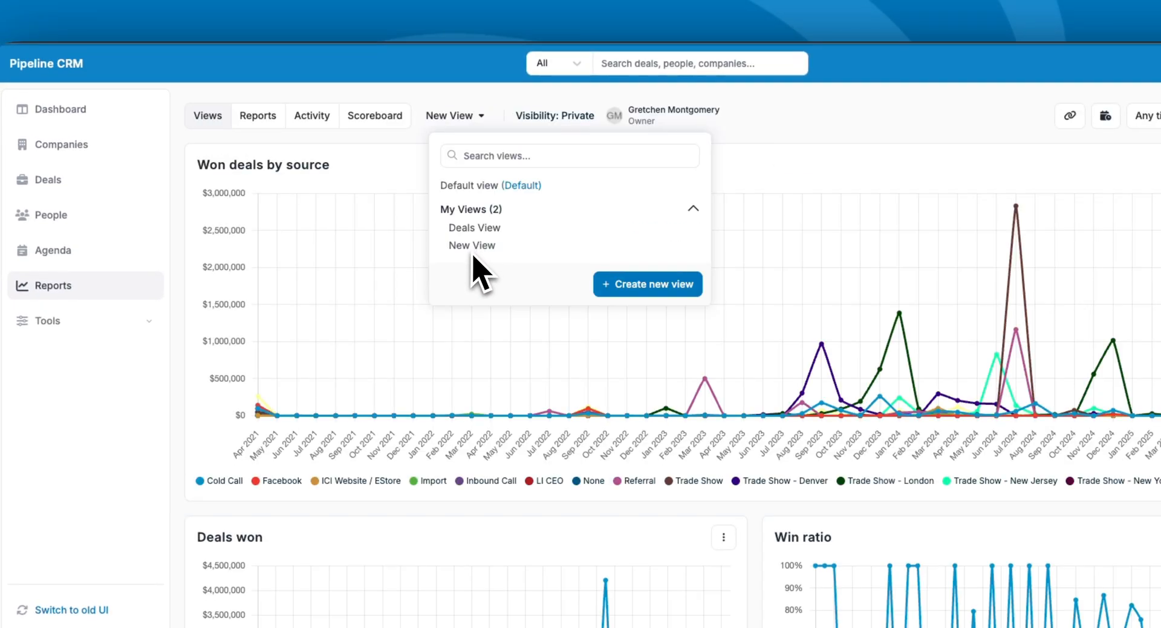
{"action": "mouse_move", "coordinate": [506, 252]}
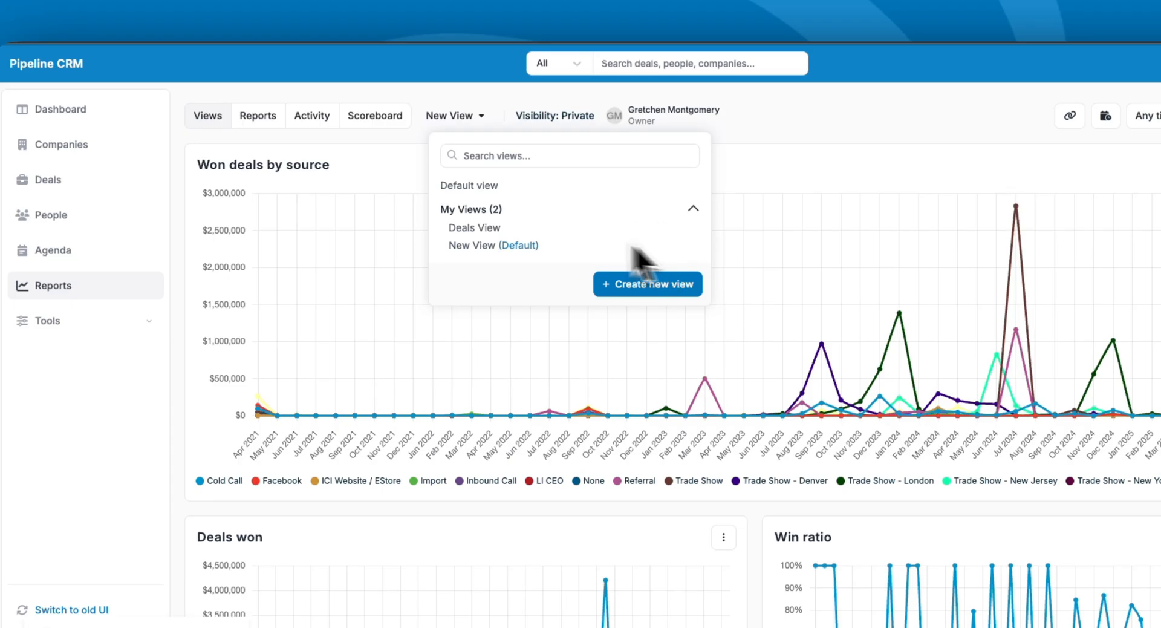
{"action": "left_click", "coordinate": [679, 130]}
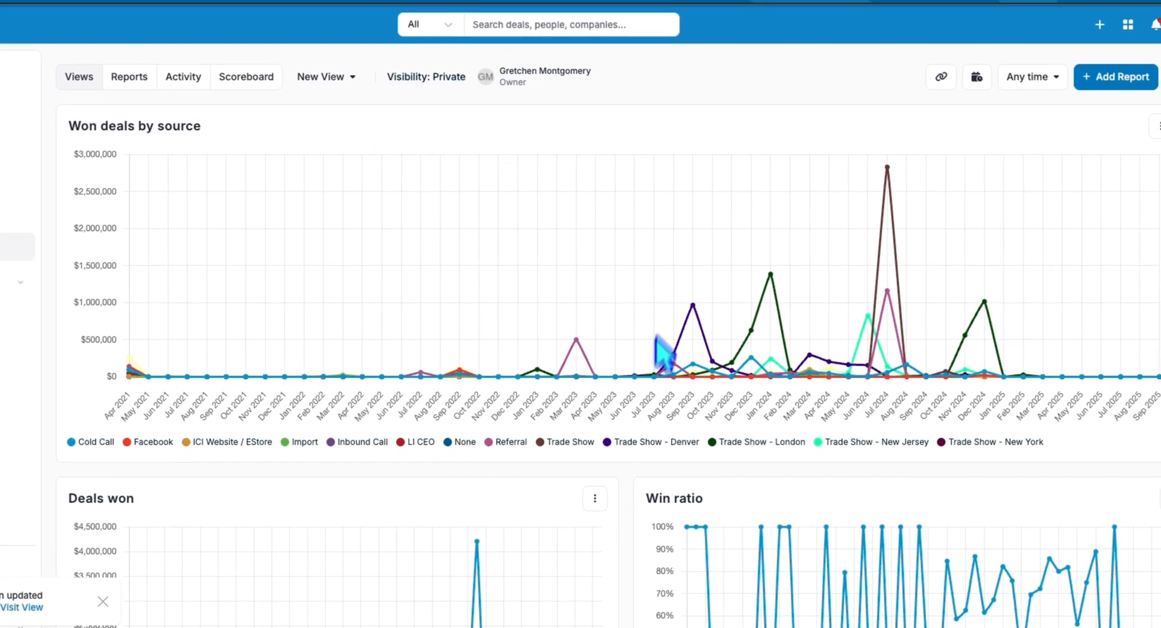
- Move the two-owner chart to the top at full width and save the view changes
{"action": "scroll", "coordinate": [646, 436], "scroll_direction": "down", "scroll_amount": 10}
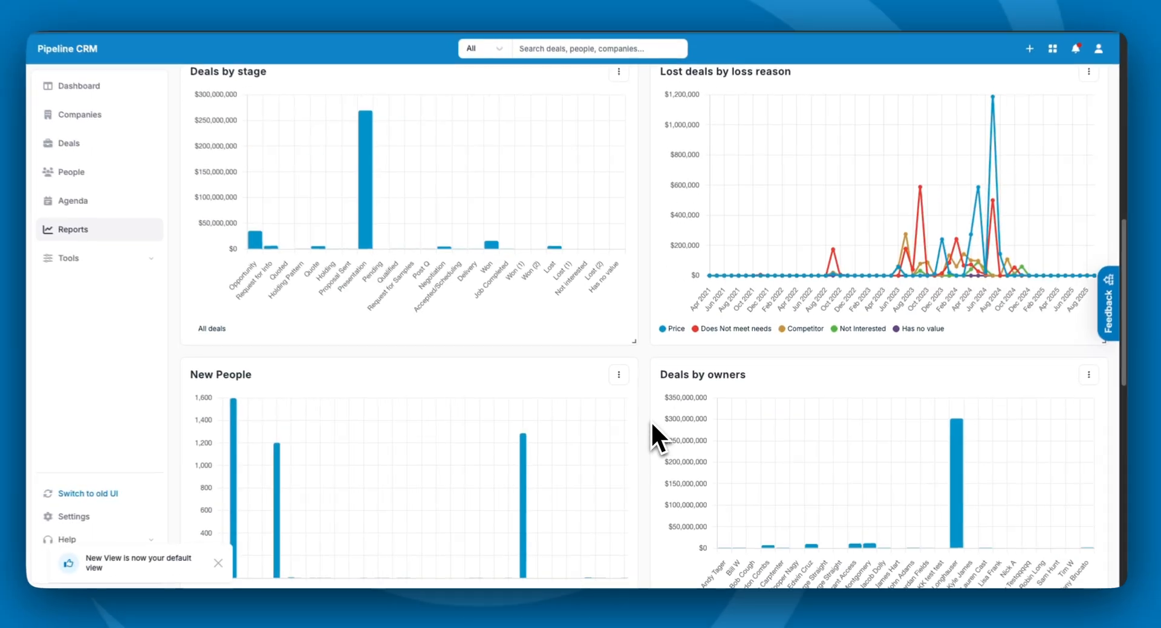
{"action": "scroll", "coordinate": [640, 406], "scroll_direction": "down", "scroll_amount": 6}
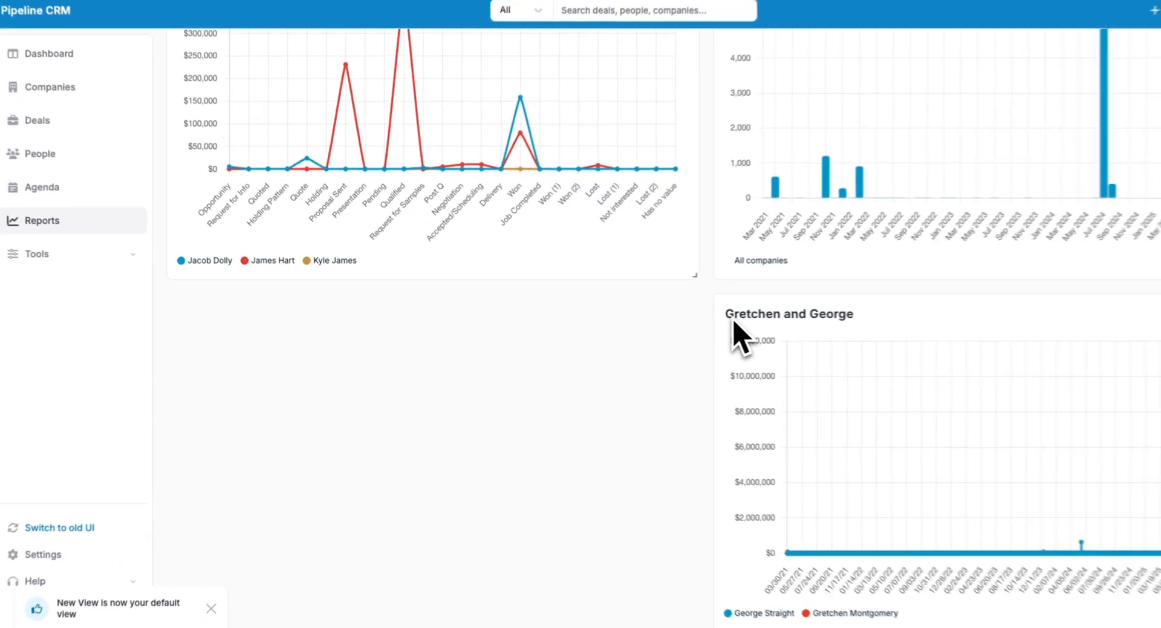
{"action": "left_click_drag", "start_coordinate": [671, 327], "coordinate": [261, 352]}
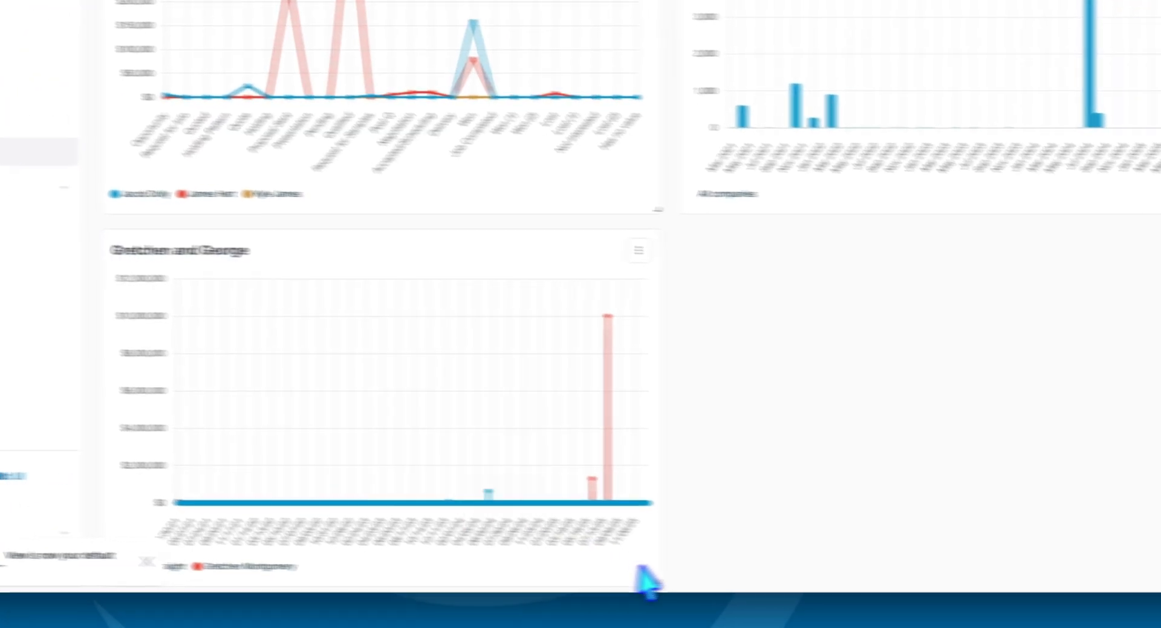
{"action": "left_click_drag", "start_coordinate": [641, 572], "coordinate": [1083, 572]}
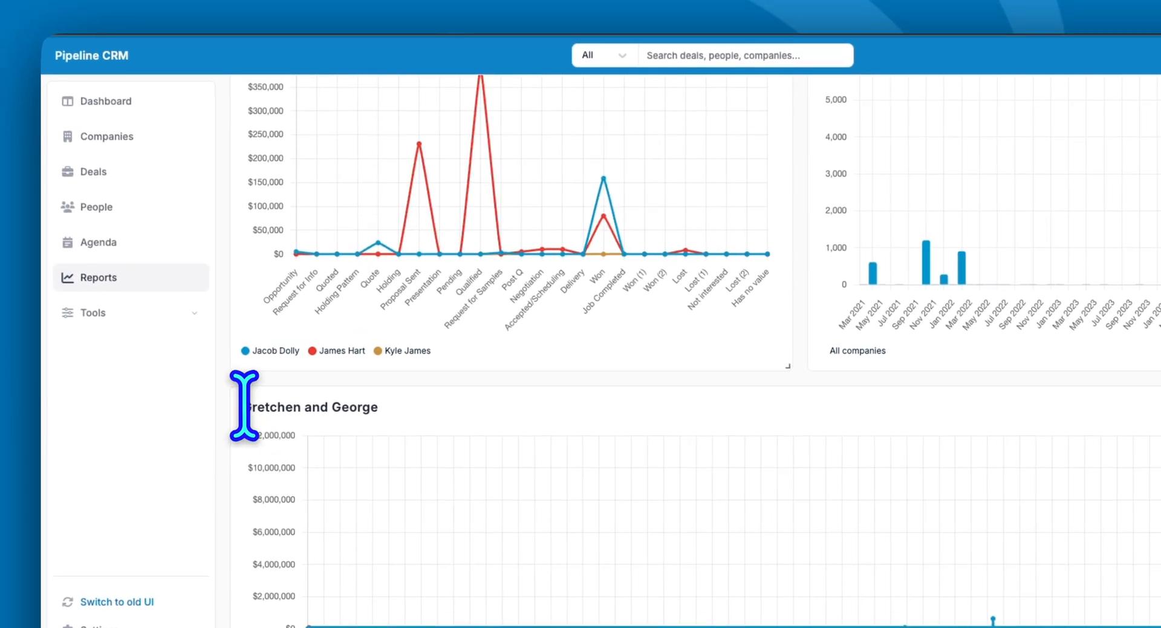
{"action": "left_click_drag", "start_coordinate": [244, 406], "coordinate": [188, 19]}
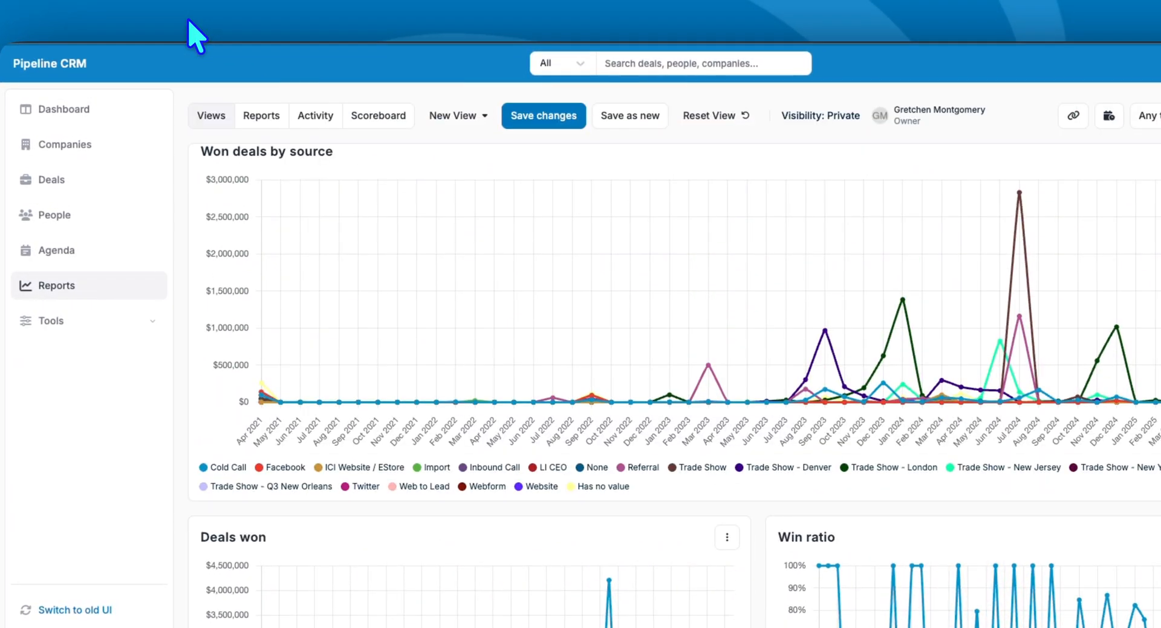
{"action": "left_click", "coordinate": [556, 116]}
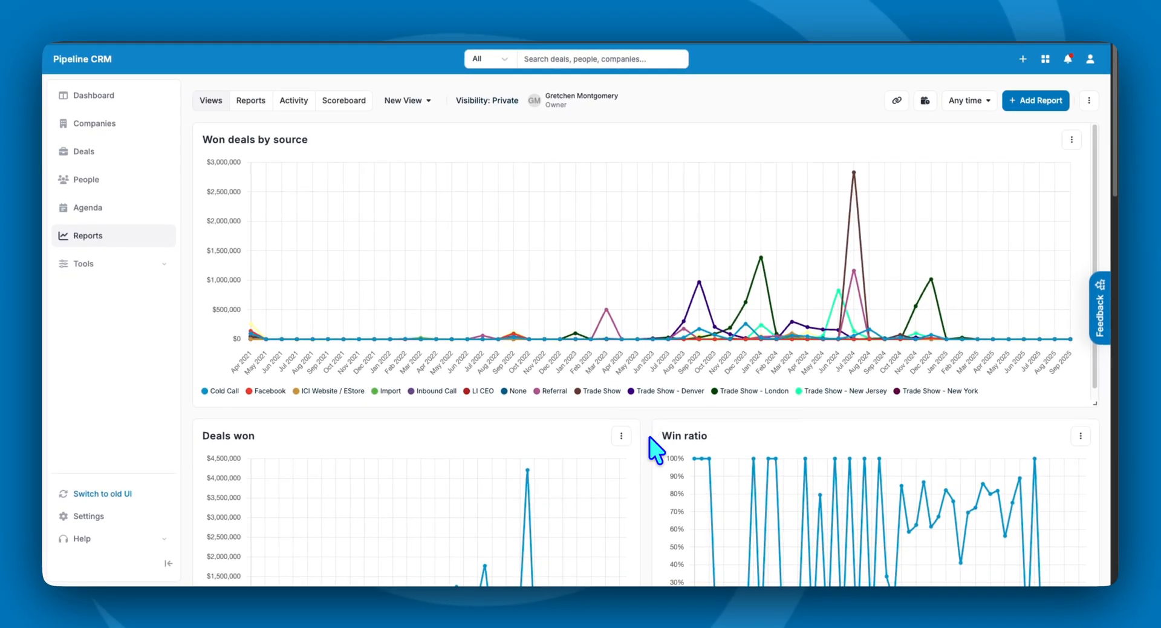
- Scroll down to the New People card and go to its full report
{"action": "scroll", "coordinate": [648, 440], "scroll_direction": "down", "scroll_amount": 5}
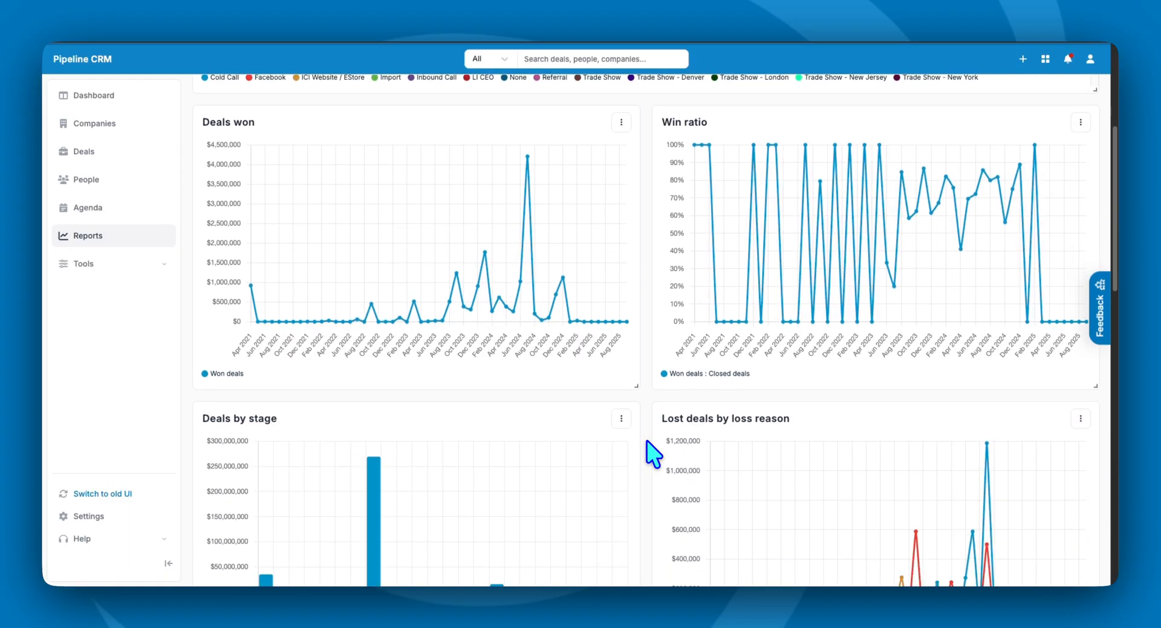
{"action": "scroll", "coordinate": [647, 441], "scroll_direction": "down", "scroll_amount": 6}
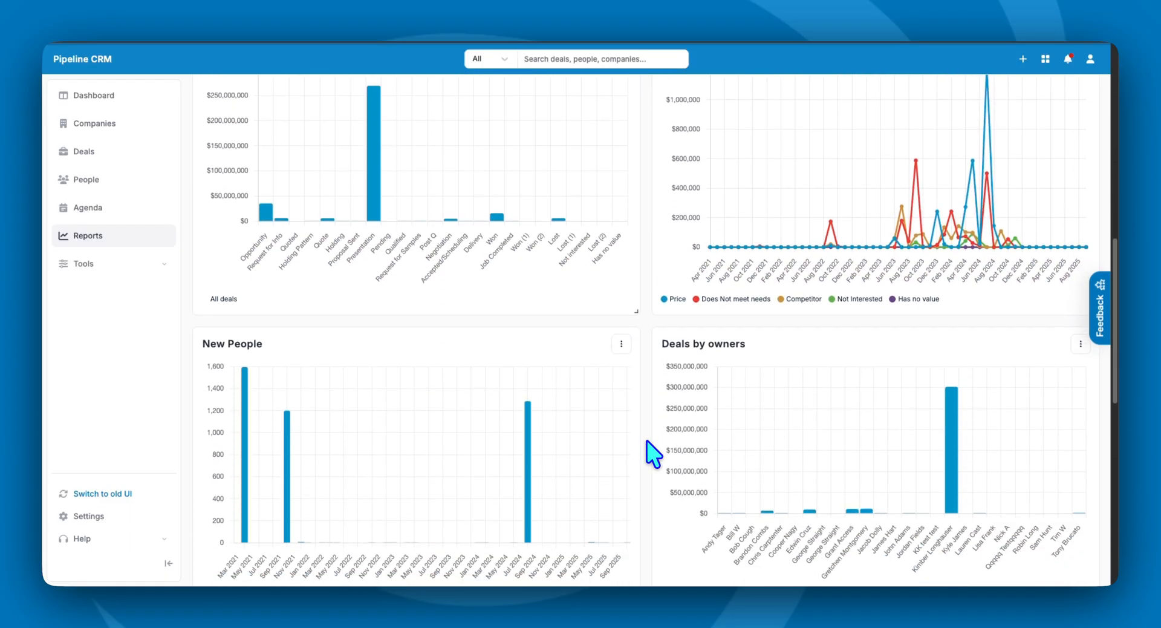
{"action": "scroll", "coordinate": [647, 441], "scroll_direction": "down", "scroll_amount": 1}
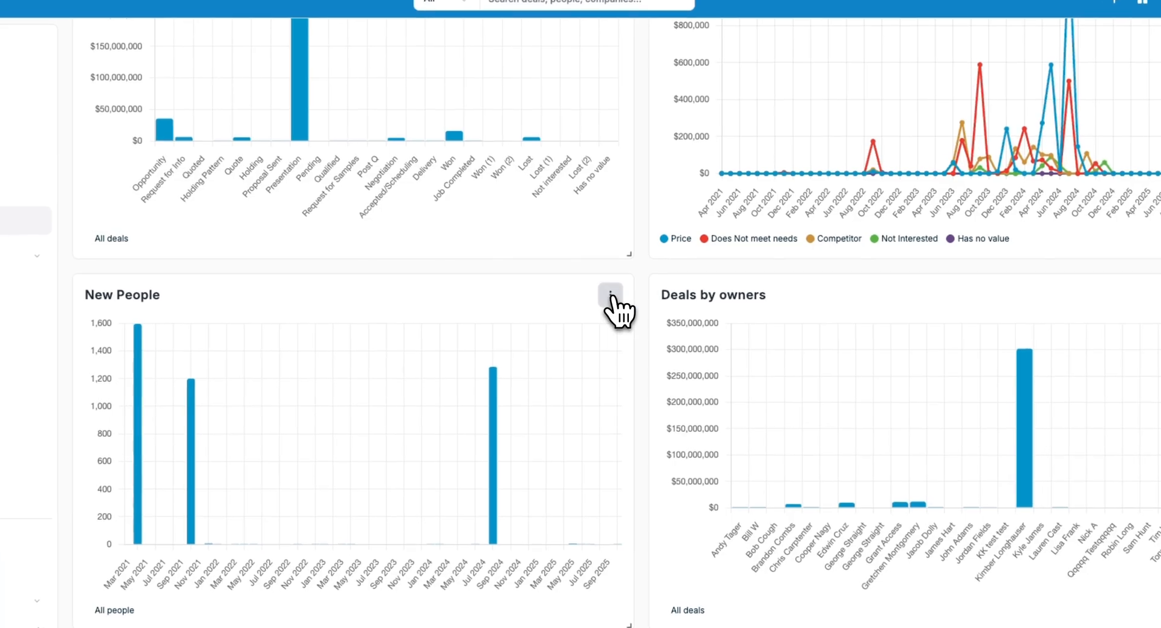
{"action": "left_click", "coordinate": [621, 295]}
{"action": "left_click", "coordinate": [612, 322]}
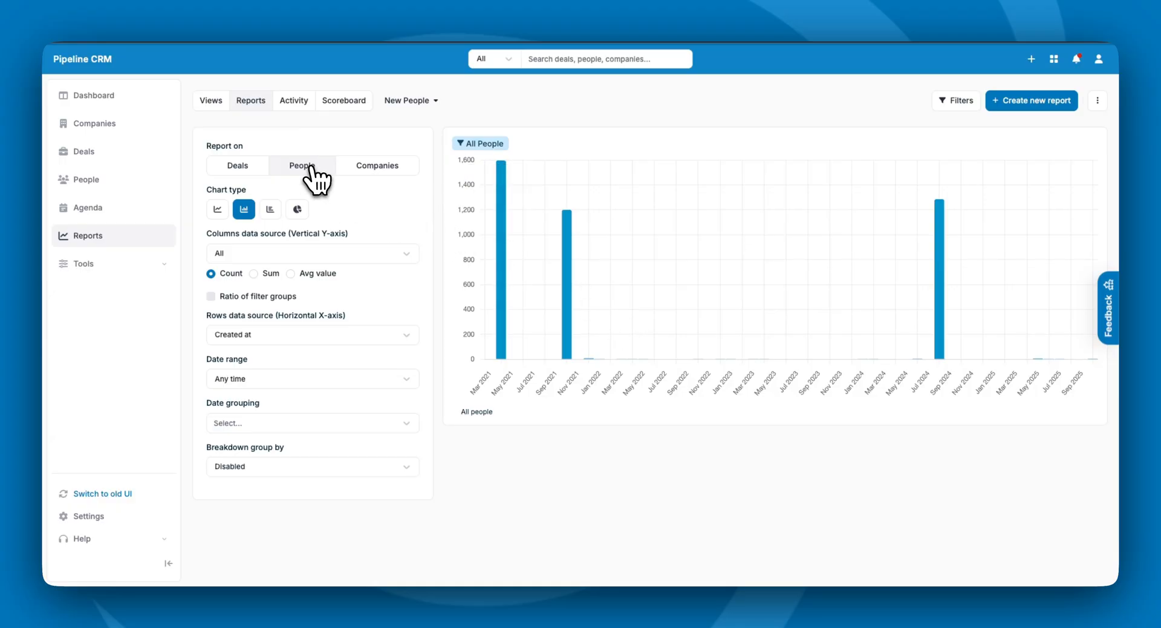
- Set the New People chart's horizontal axis to Owner and break it down by Source
{"action": "left_click", "coordinate": [312, 254]}
{"action": "left_click", "coordinate": [310, 255]}
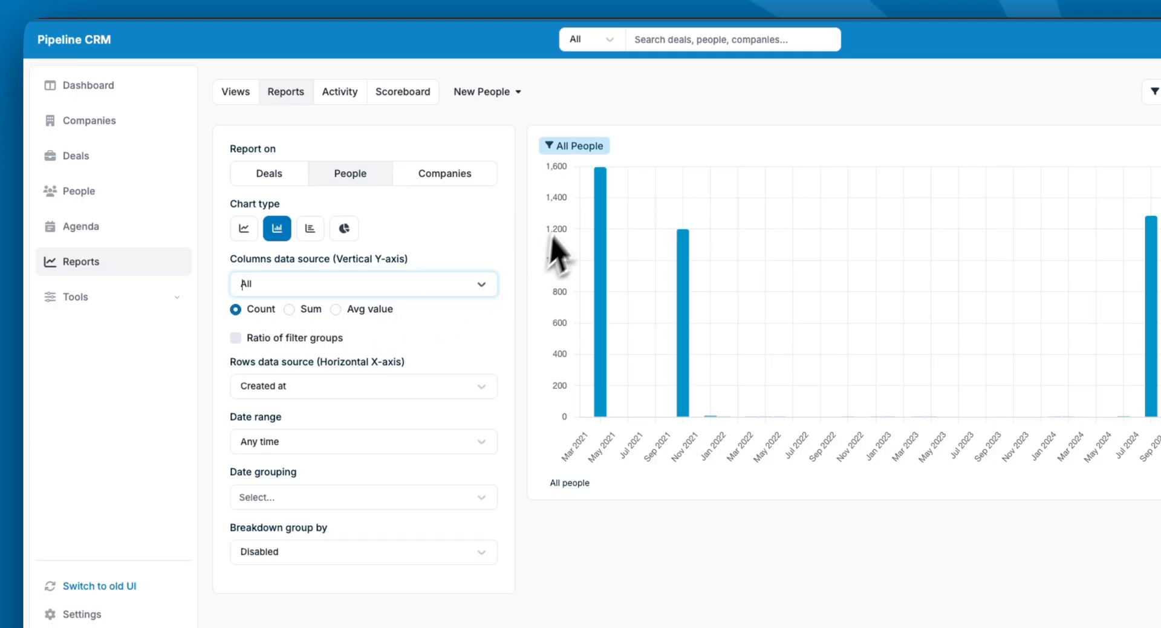
{"action": "left_click", "coordinate": [339, 389]}
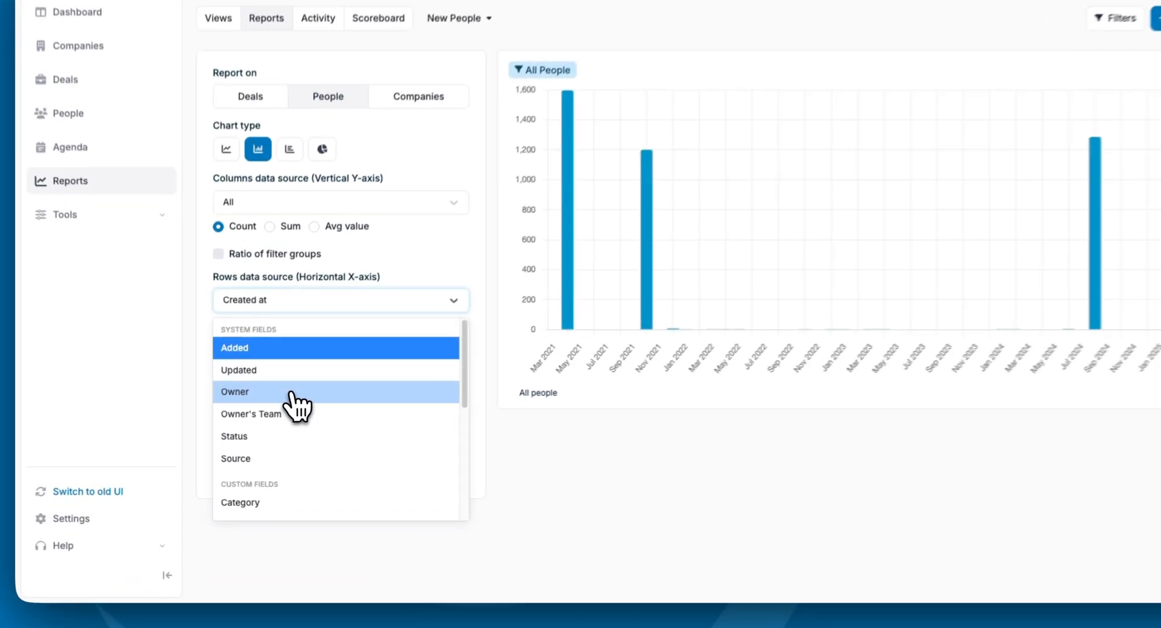
{"action": "left_click", "coordinate": [276, 410]}
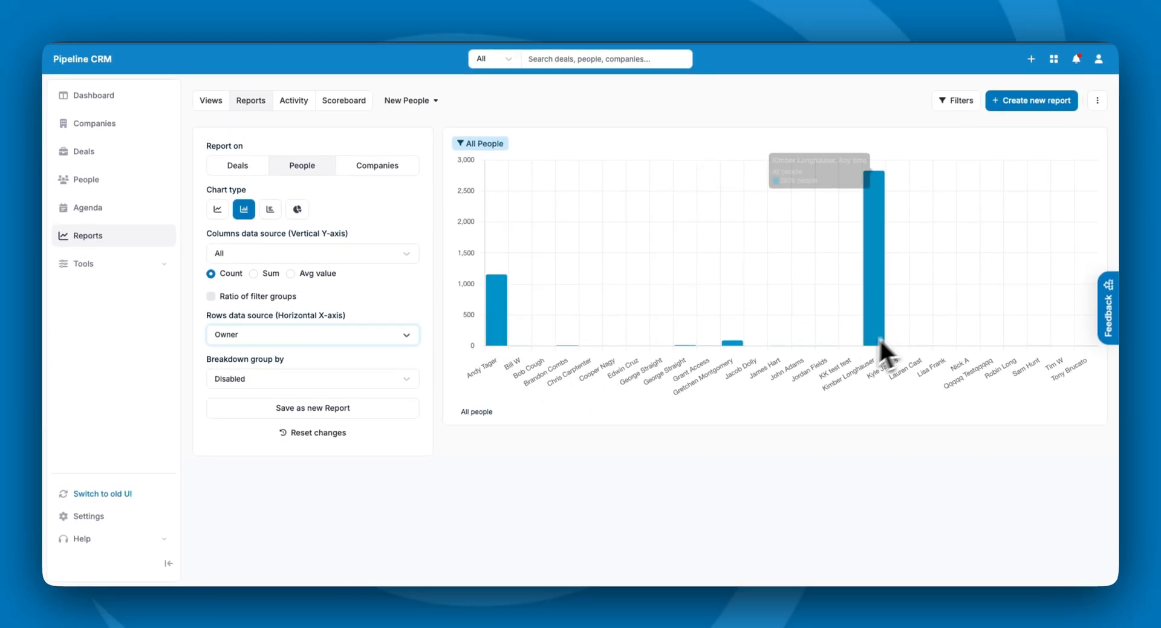
{"action": "left_click", "coordinate": [294, 381]}
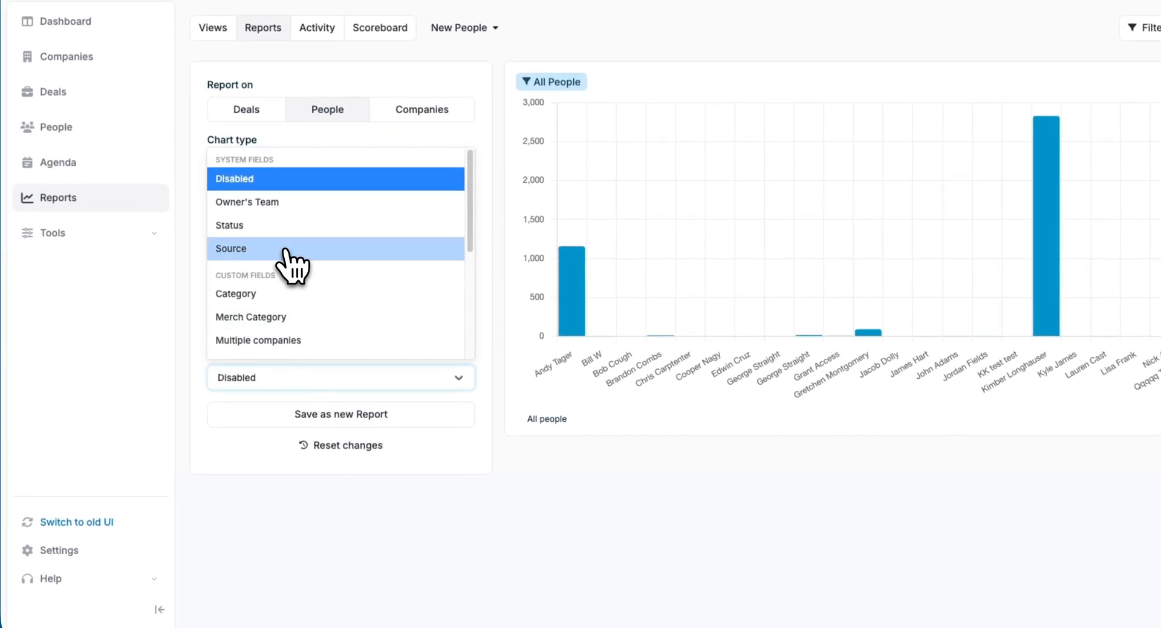
{"action": "left_click", "coordinate": [293, 257]}
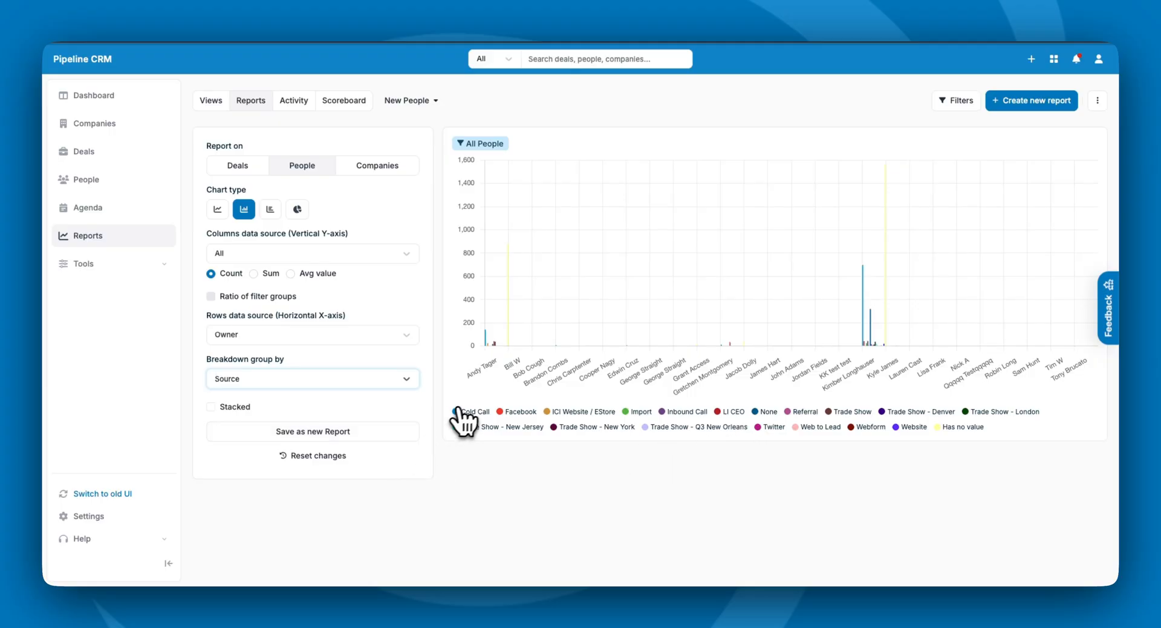
- Rename the filter group to 'Cold Calls 12 months' and add a Source = Cold Call condition
{"action": "left_click", "coordinate": [963, 104]}
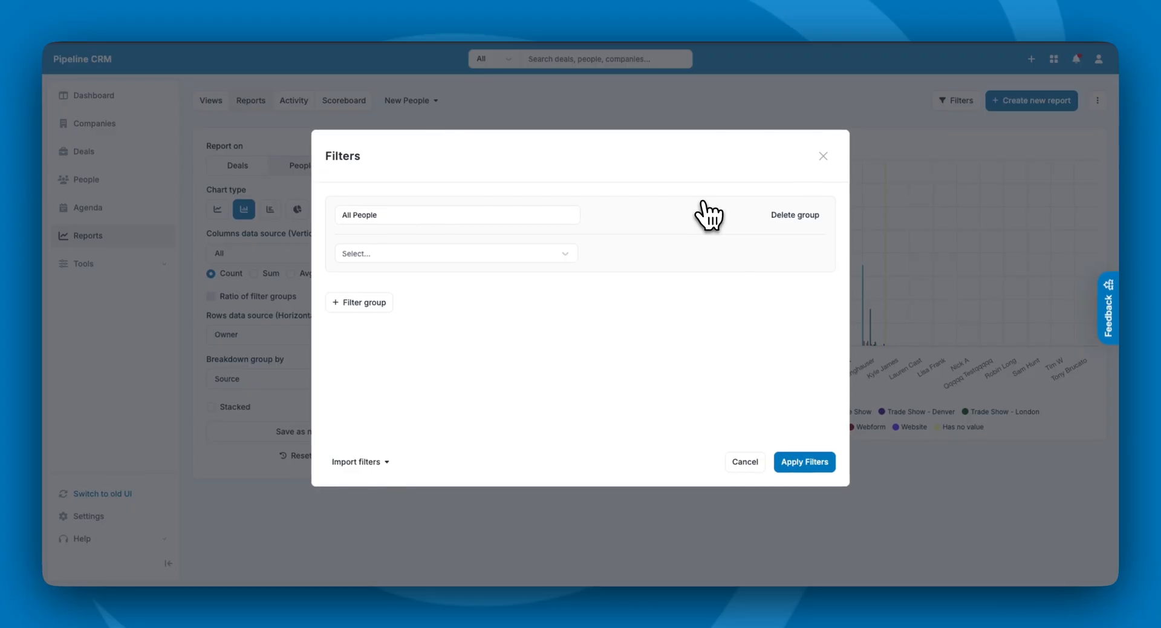
{"action": "left_click_drag", "start_coordinate": [420, 215], "coordinate": [336, 214]}
{"action": "type", "text": "months"}
{"action": "left_click", "coordinate": [411, 255]}
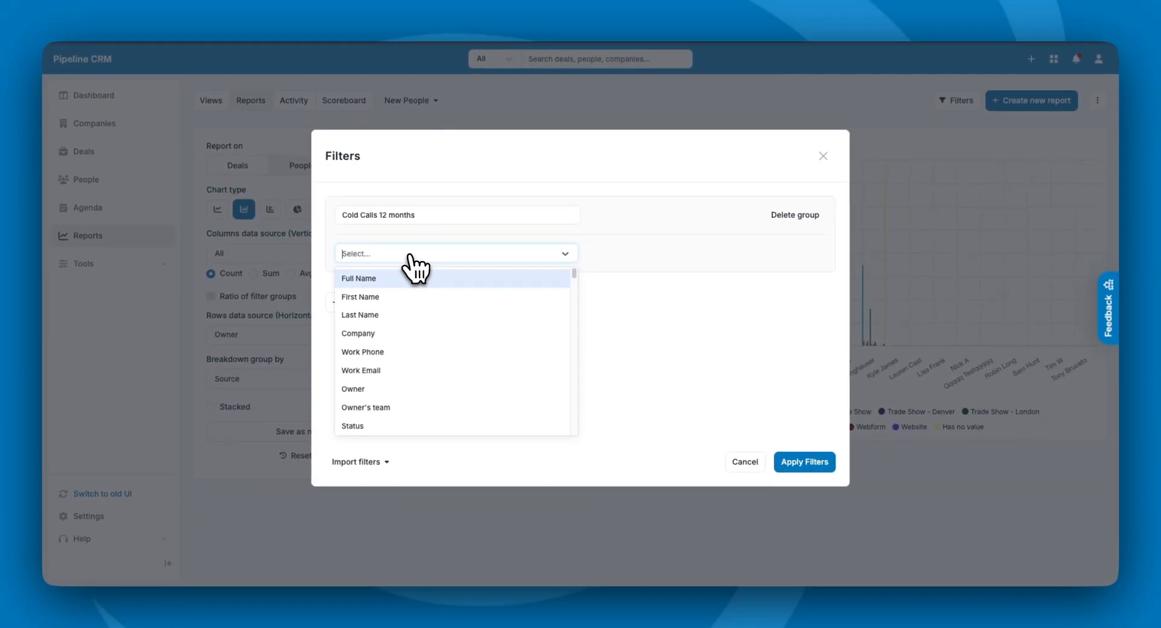
{"action": "scroll", "coordinate": [415, 372], "scroll_direction": "down", "scroll_amount": 2}
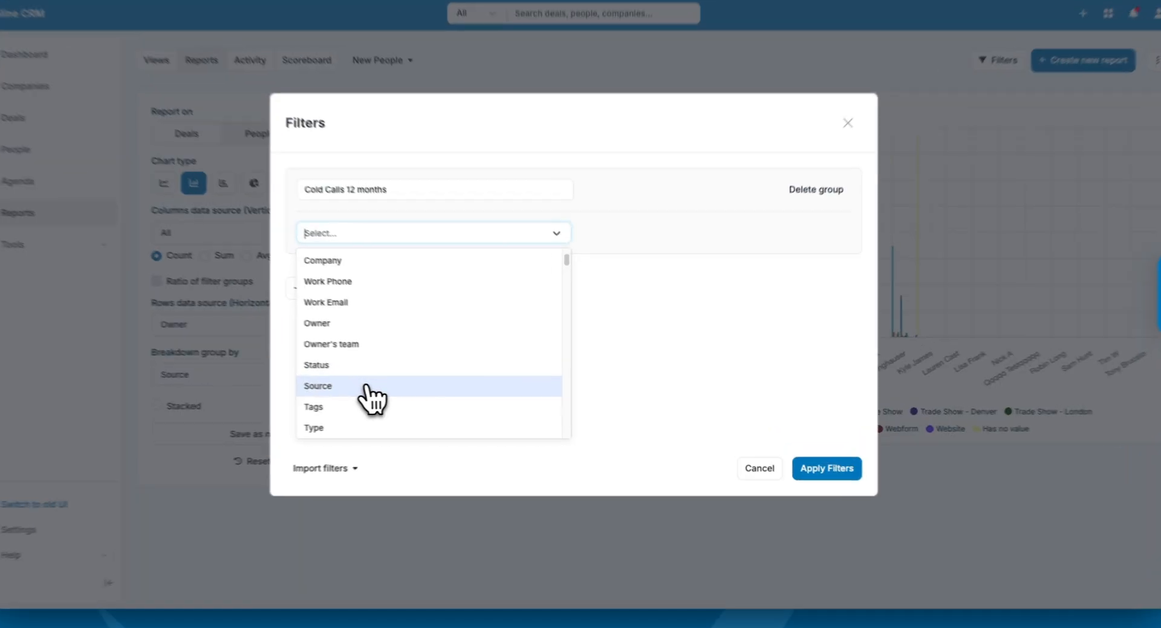
{"action": "left_click", "coordinate": [396, 388]}
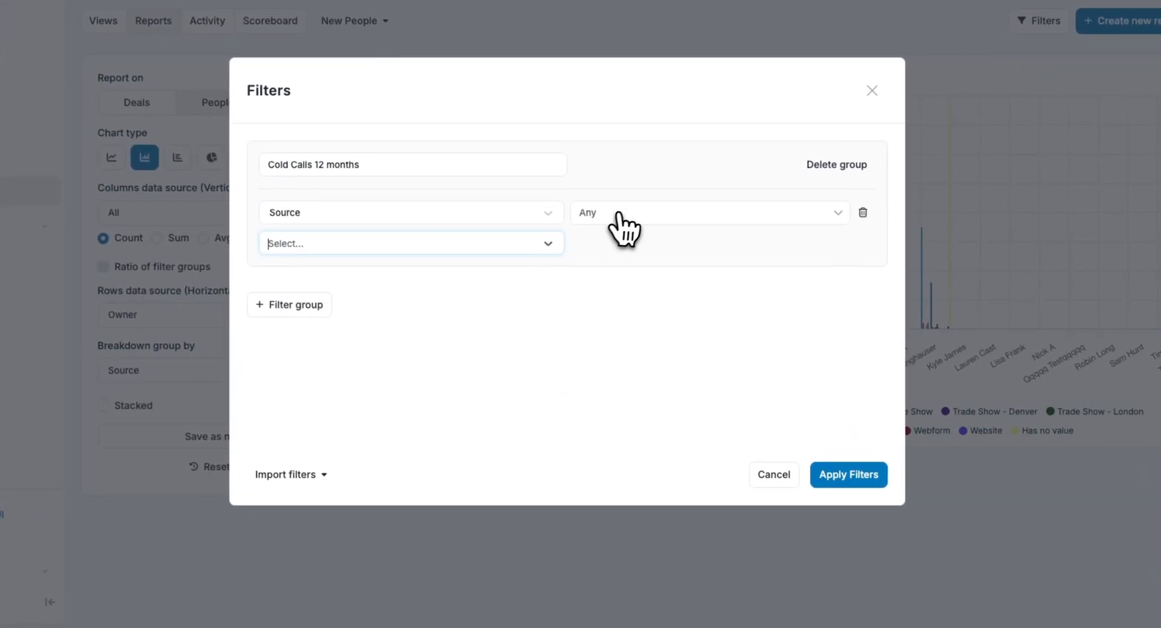
{"action": "left_click", "coordinate": [624, 252]}
{"action": "left_click", "coordinate": [605, 324]}
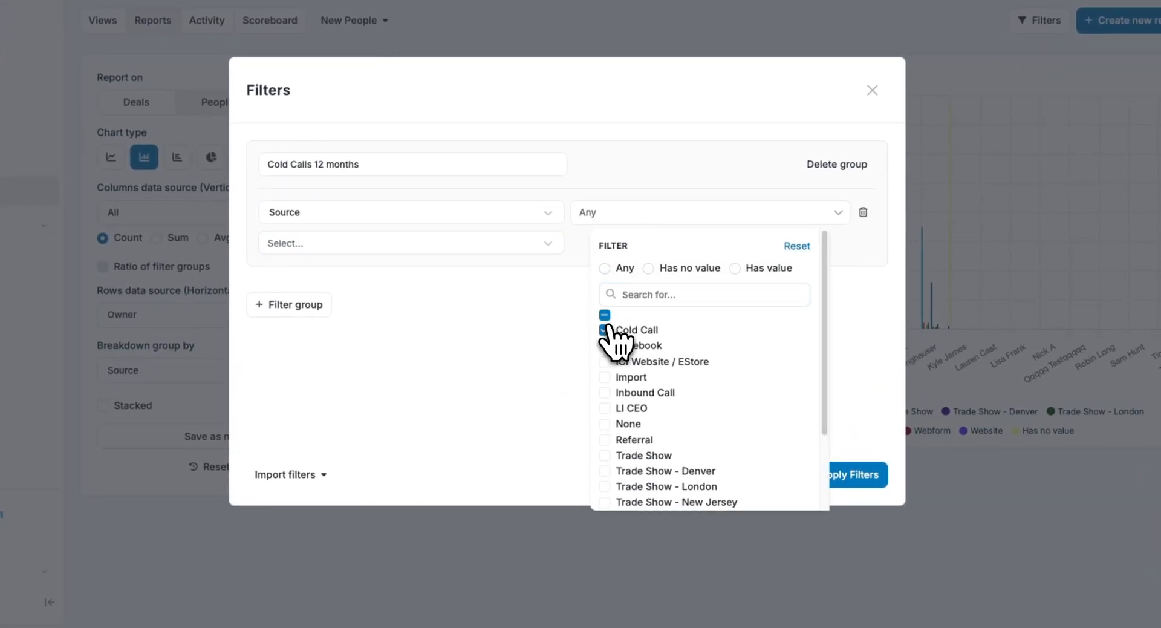
- Add an Added = Last 12 Months condition and apply the filters to the chart
{"action": "left_click", "coordinate": [366, 248]}
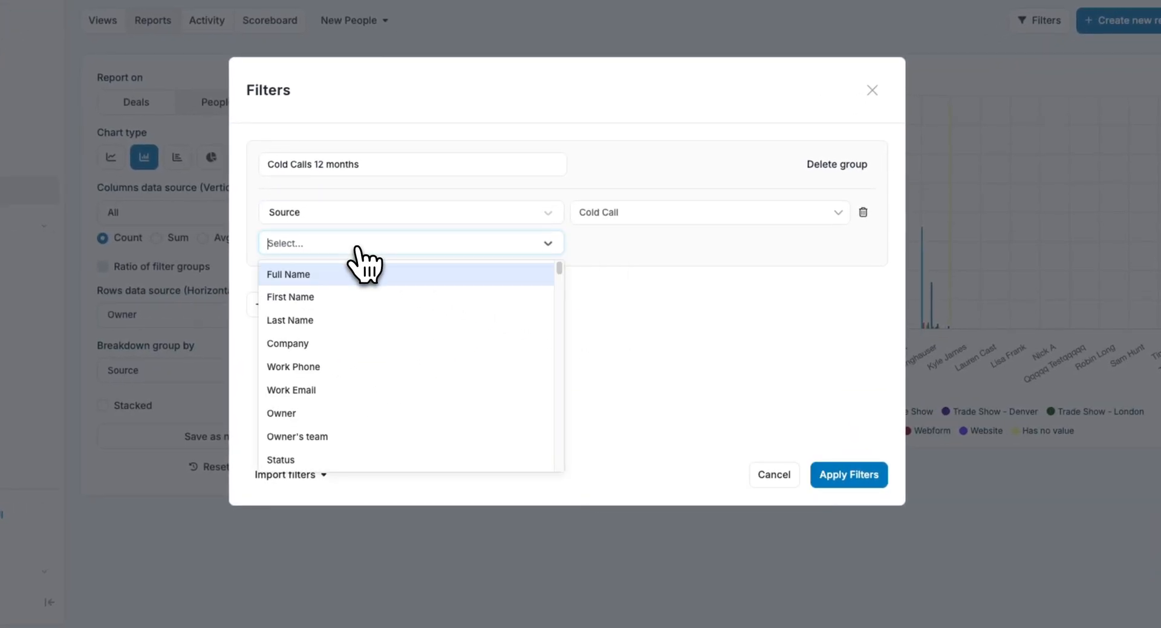
{"action": "type", "text": "added"}
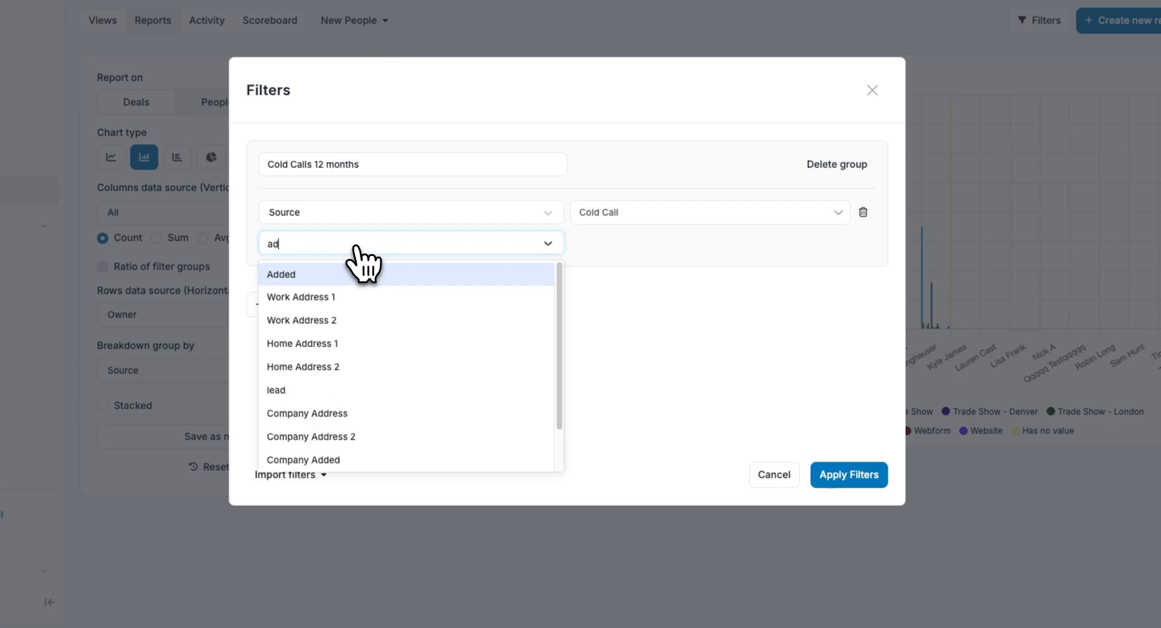
{"action": "left_click", "coordinate": [349, 282]}
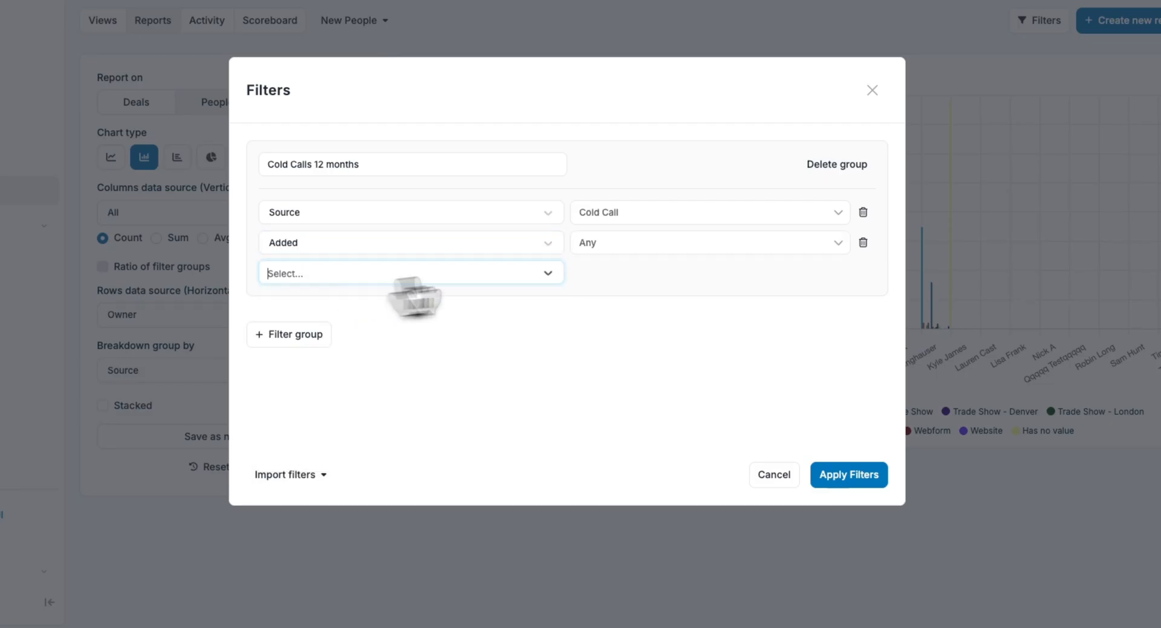
{"action": "left_click", "coordinate": [643, 247]}
{"action": "left_click", "coordinate": [605, 492]}
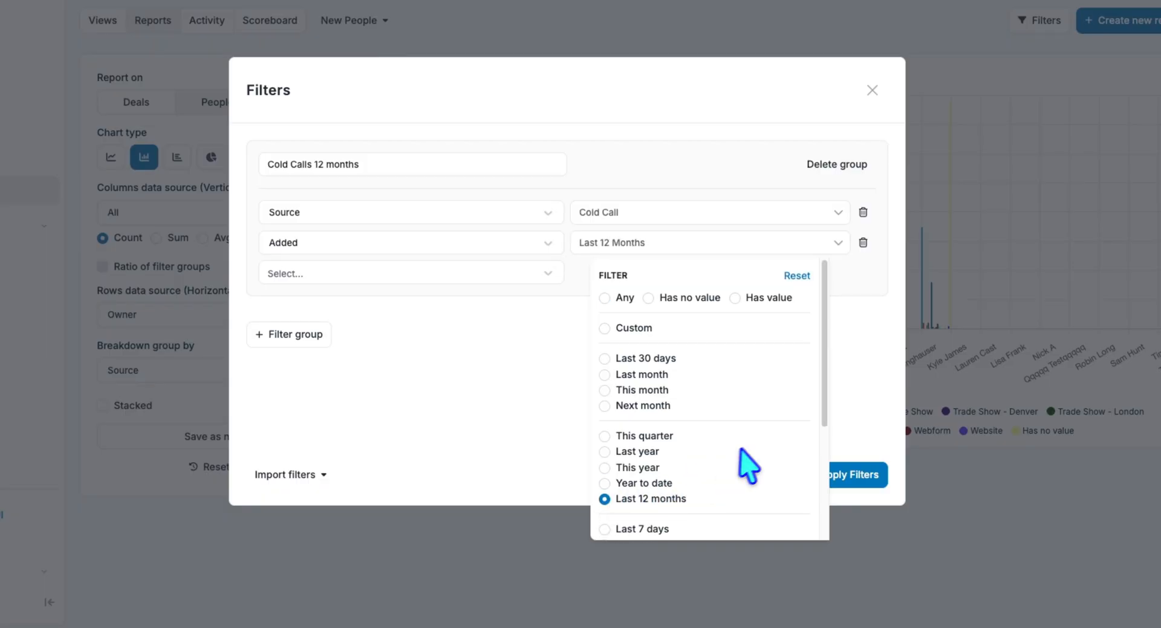
{"action": "left_click", "coordinate": [863, 343]}
{"action": "left_click", "coordinate": [749, 469]}
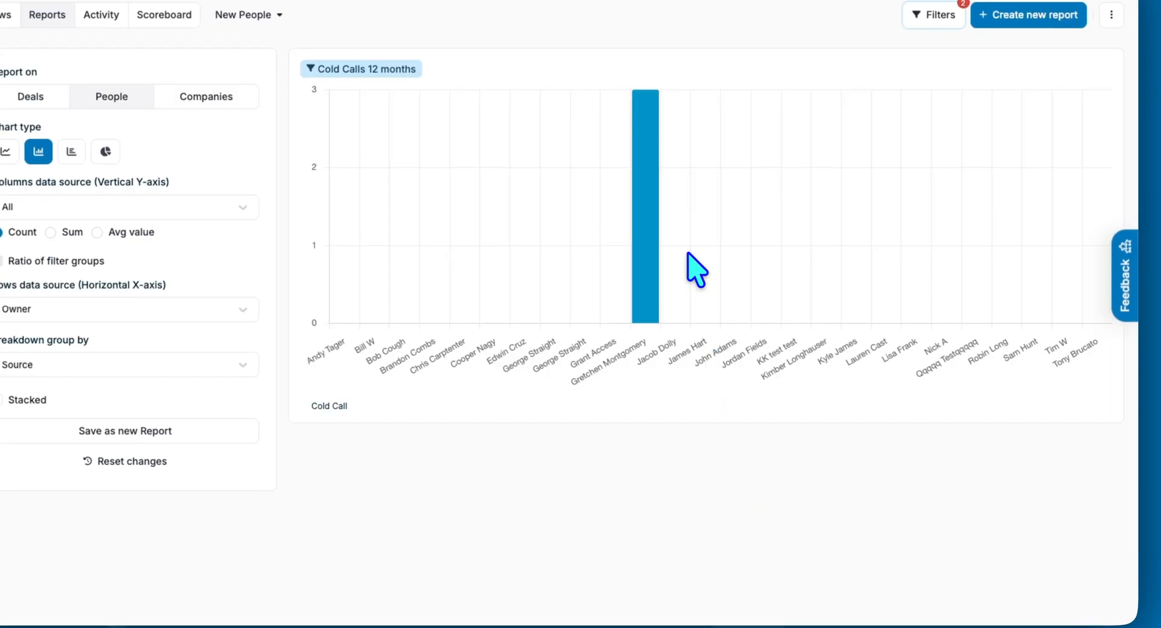
- Check the three people behind the bar, then save the chart as new report 'Cold Calls - 12 Months'
{"action": "mouse_move", "coordinate": [642, 315]}
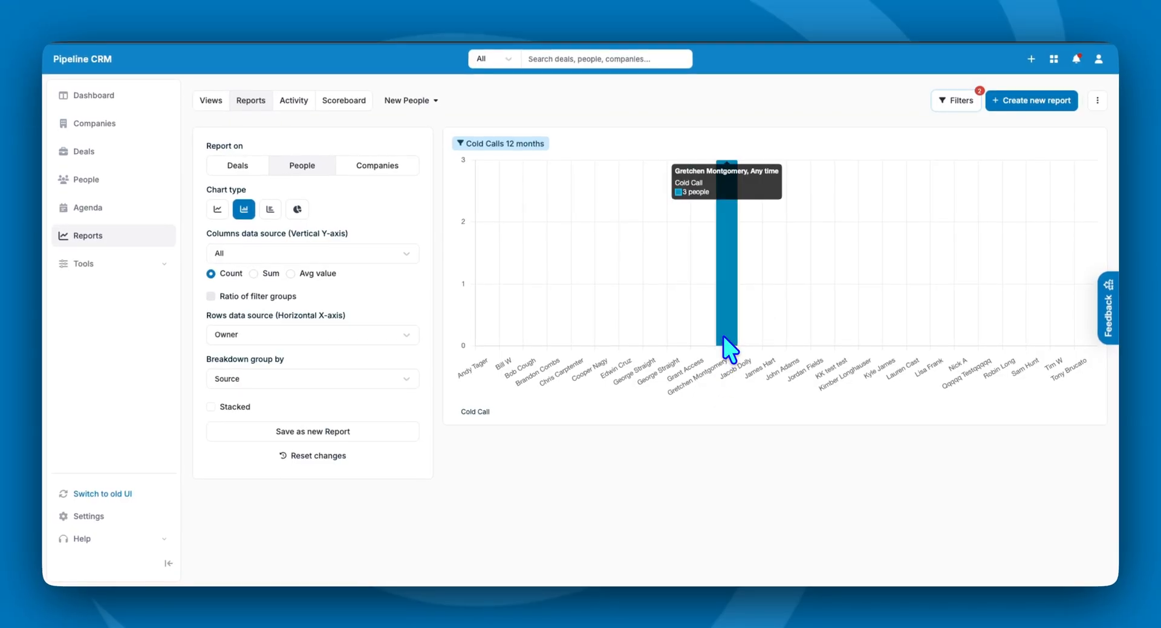
{"action": "left_click", "coordinate": [722, 206]}
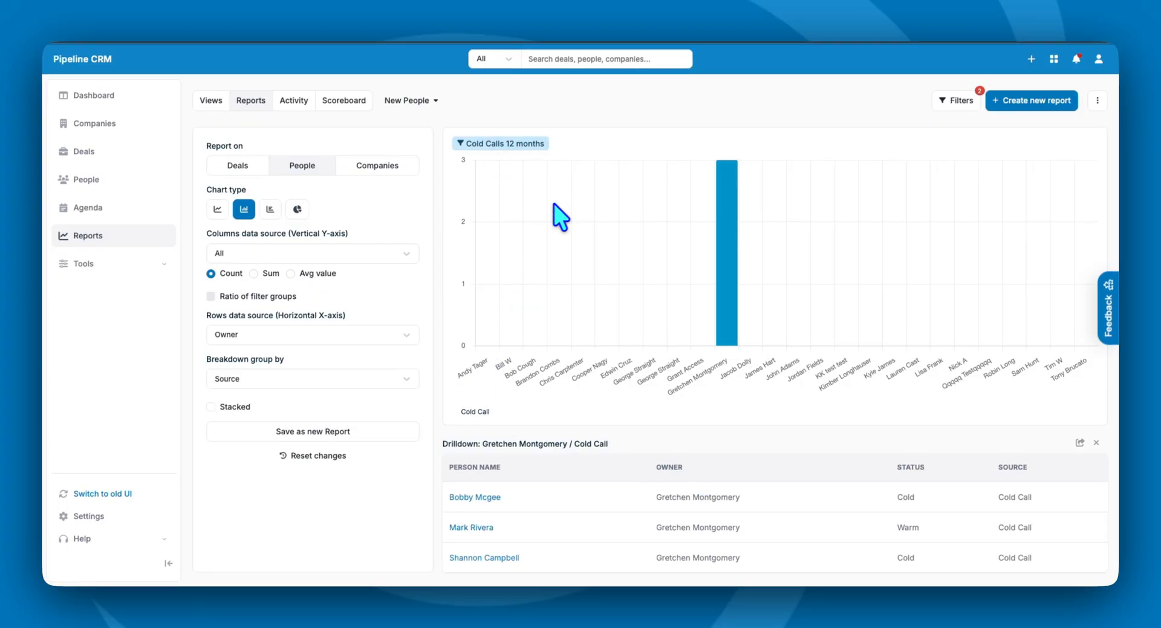
{"action": "left_click", "coordinate": [317, 434]}
{"action": "type", "text": "Co"}
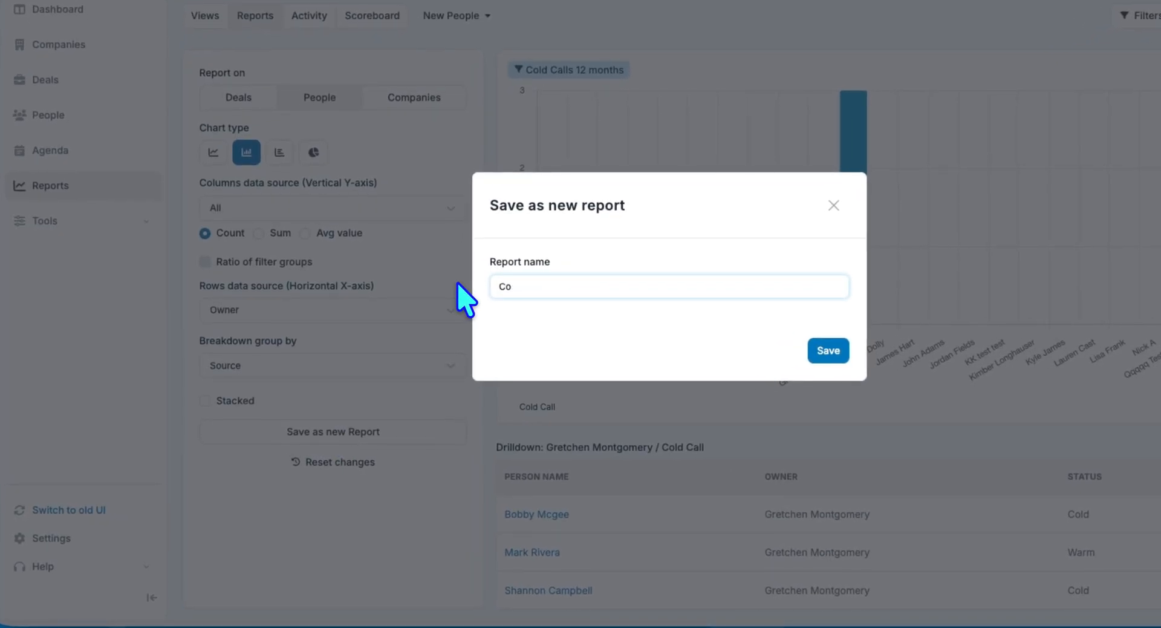
{"action": "type", "text": "ld Calls - "}
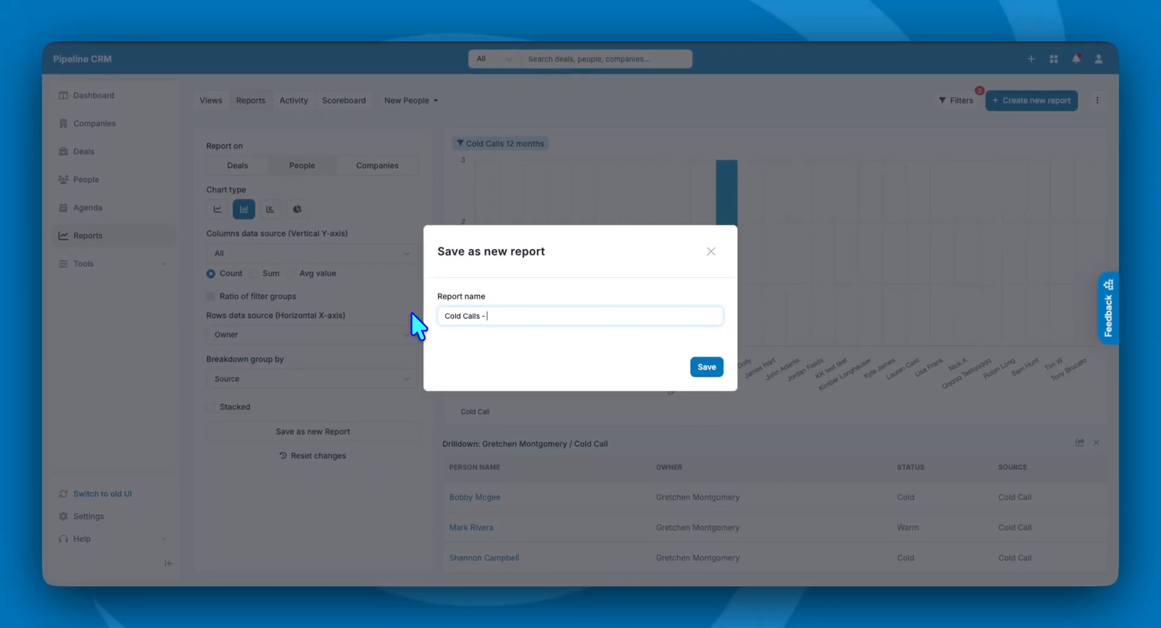
{"action": "type", "text": "12 Months"}
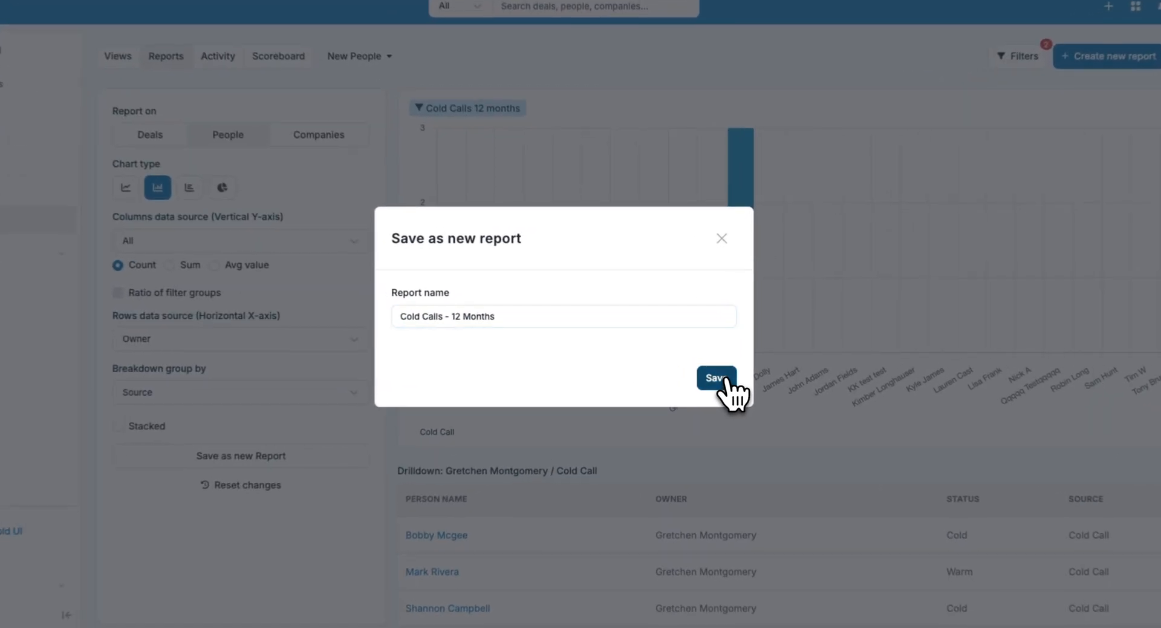
{"action": "left_click", "coordinate": [726, 380]}
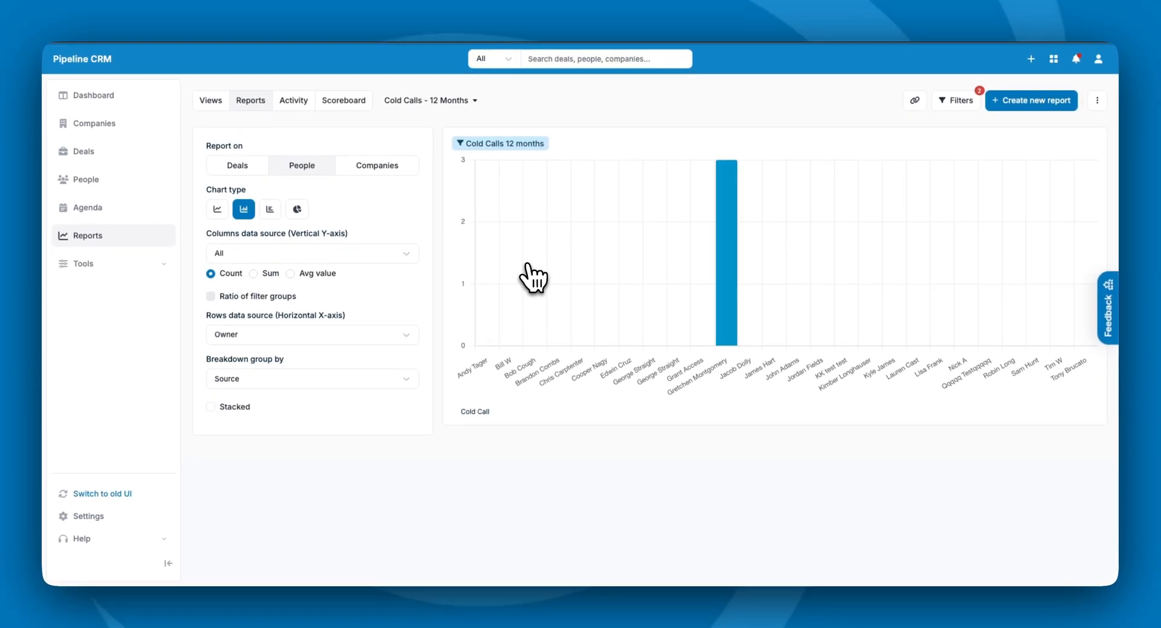
- Add the Cold Calls - 12 Months report to New View
{"action": "left_click", "coordinate": [1097, 100]}
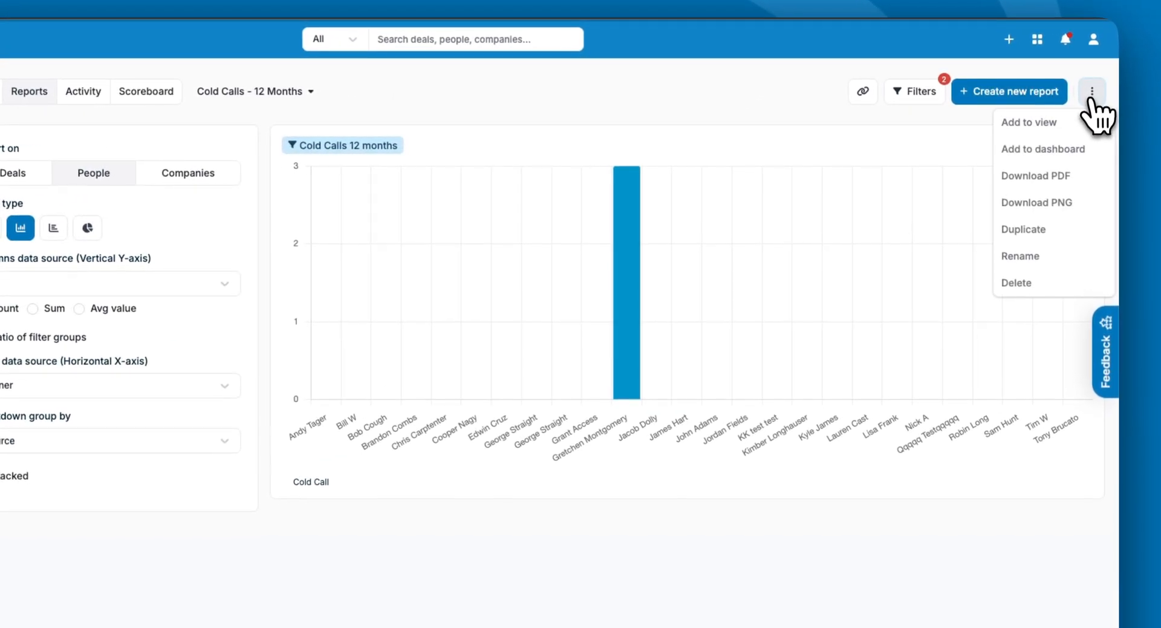
{"action": "left_click", "coordinate": [1046, 128]}
{"action": "left_click", "coordinate": [380, 366]}
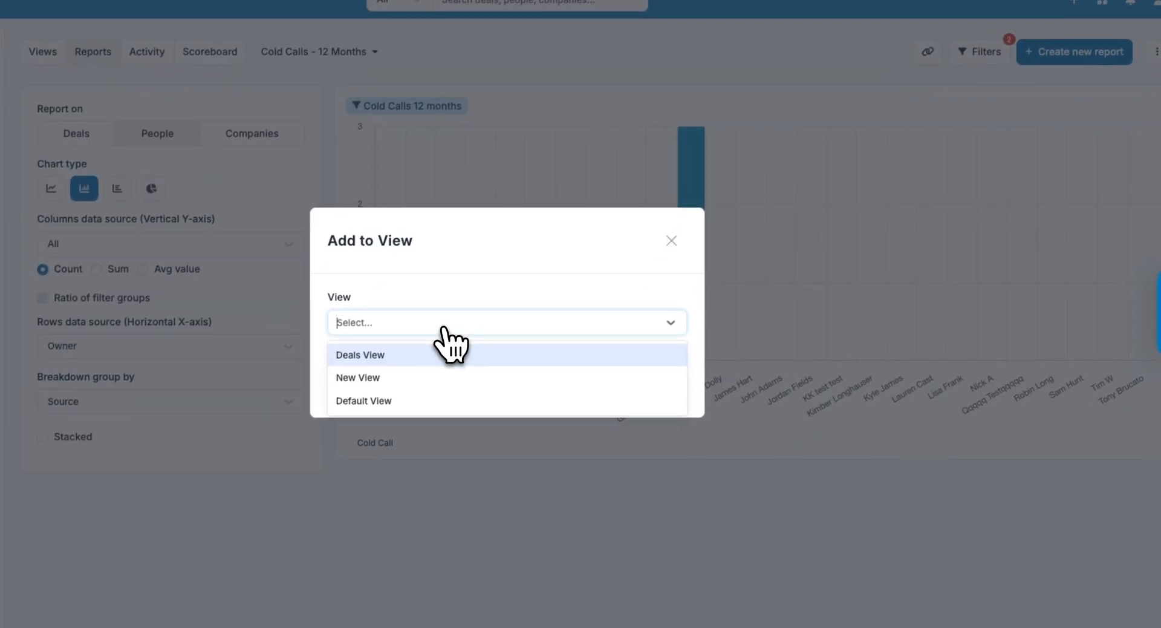
{"action": "left_click", "coordinate": [423, 377]}
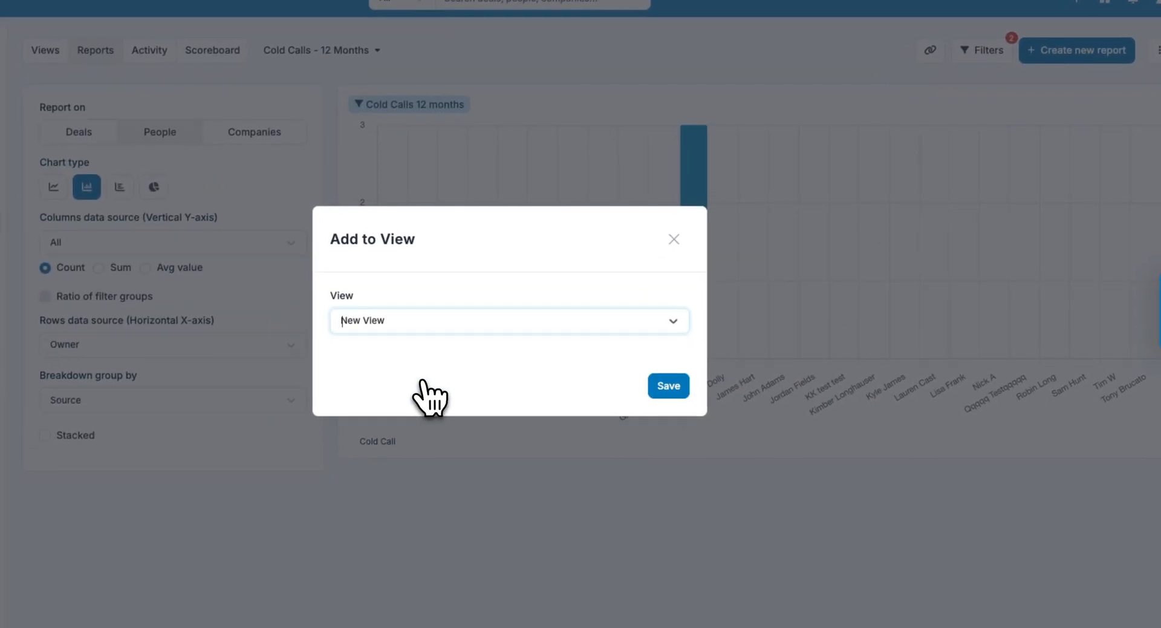
{"action": "left_click", "coordinate": [686, 391]}
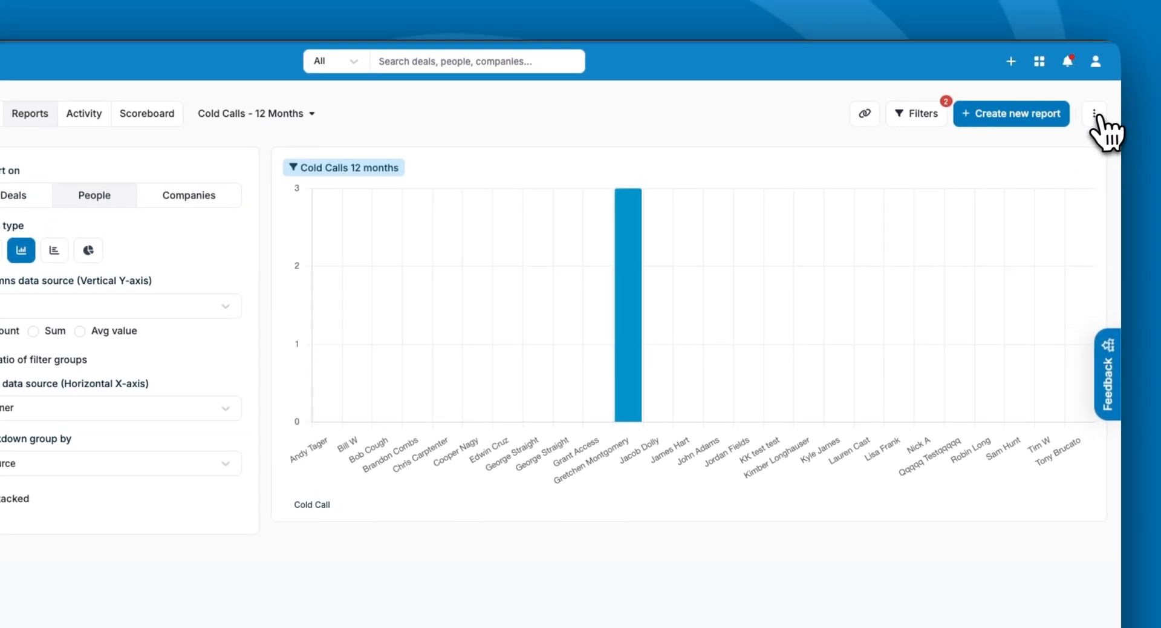
- Review the report's sharing settings and confirm it is listed under My Reports
{"action": "left_click", "coordinate": [1096, 115]}
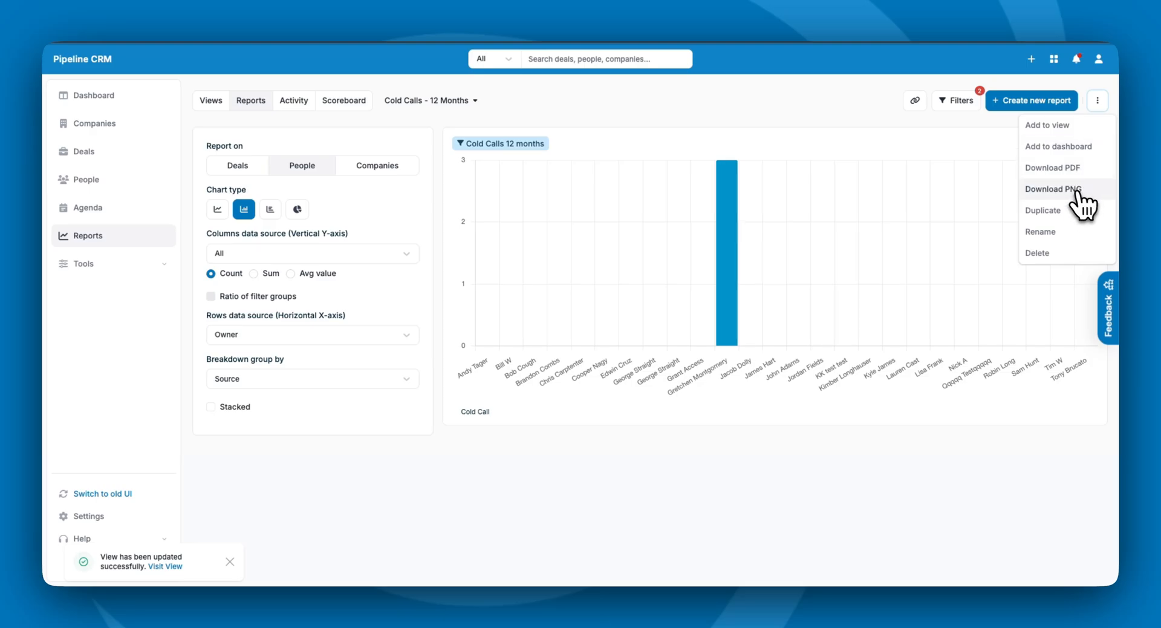
{"action": "left_click", "coordinate": [915, 100]}
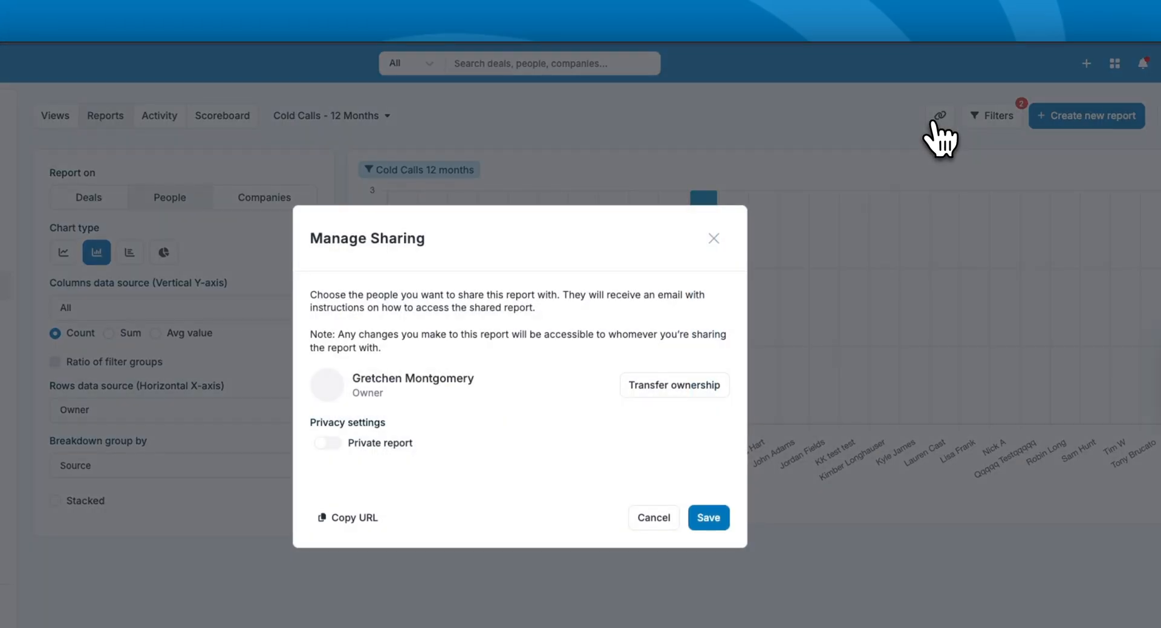
{"action": "left_click", "coordinate": [772, 113]}
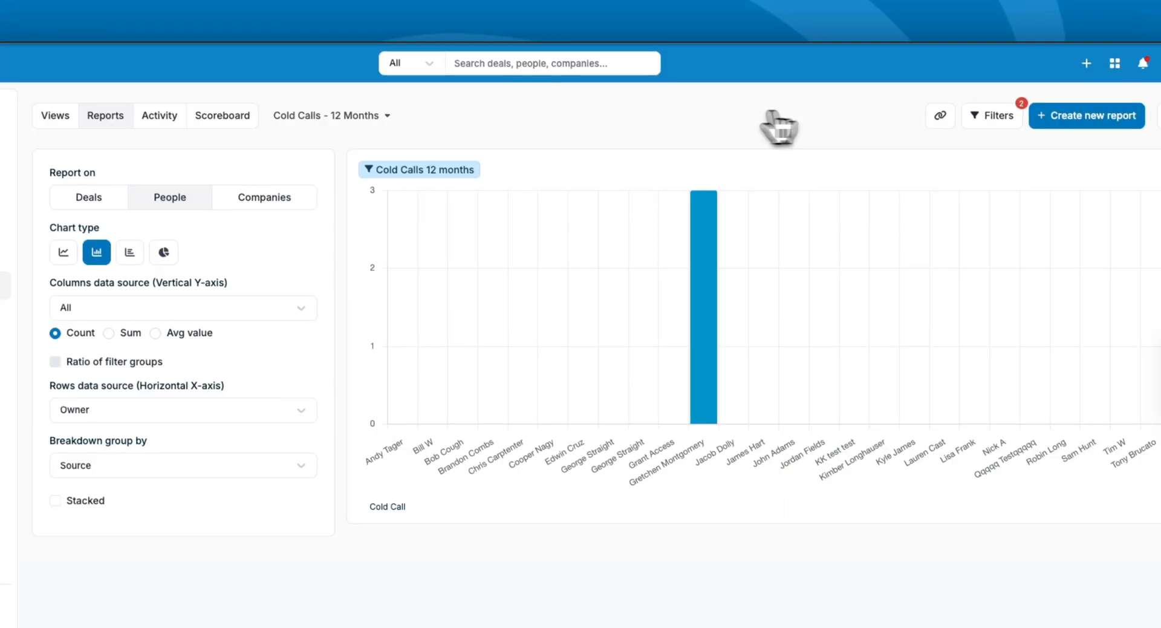
{"action": "left_click", "coordinate": [409, 105]}
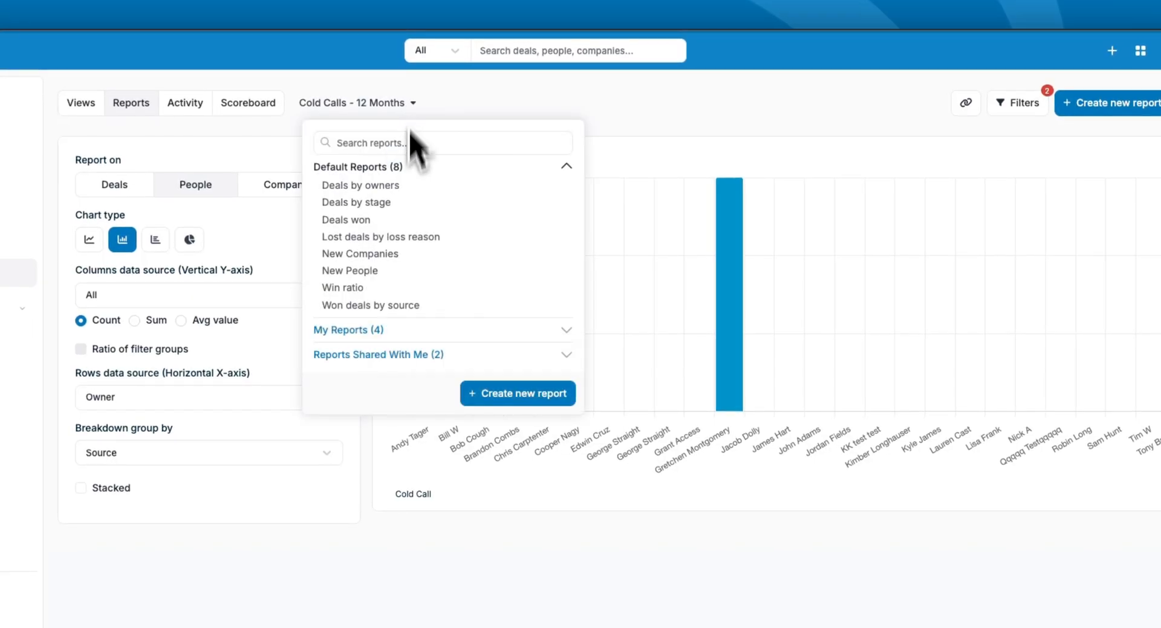
{"action": "left_click", "coordinate": [399, 336]}
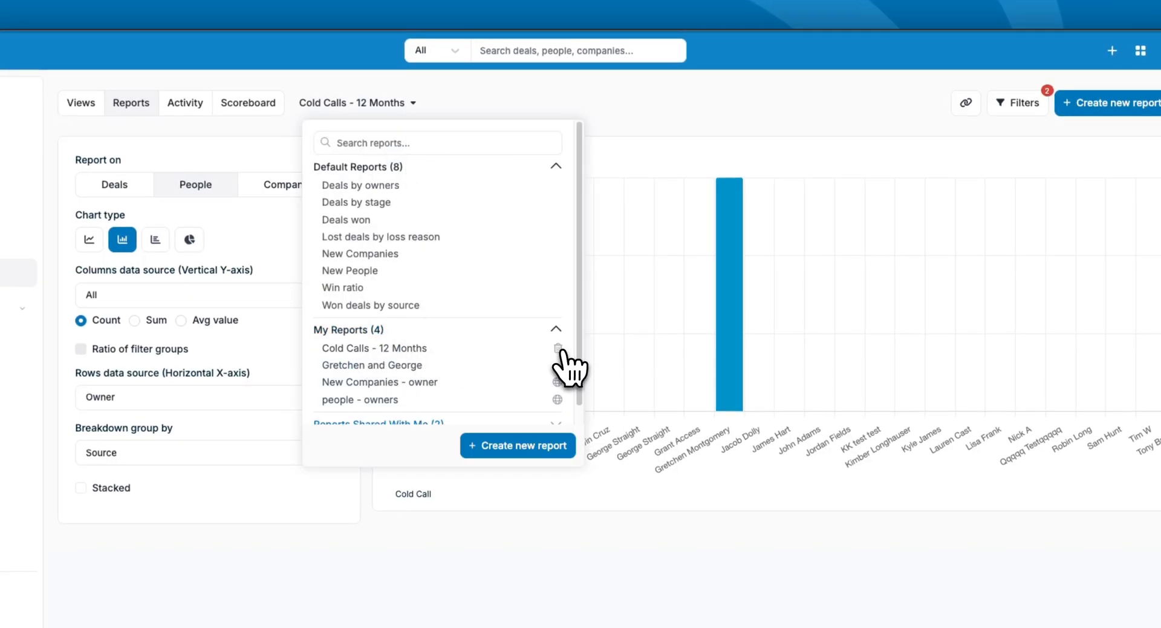